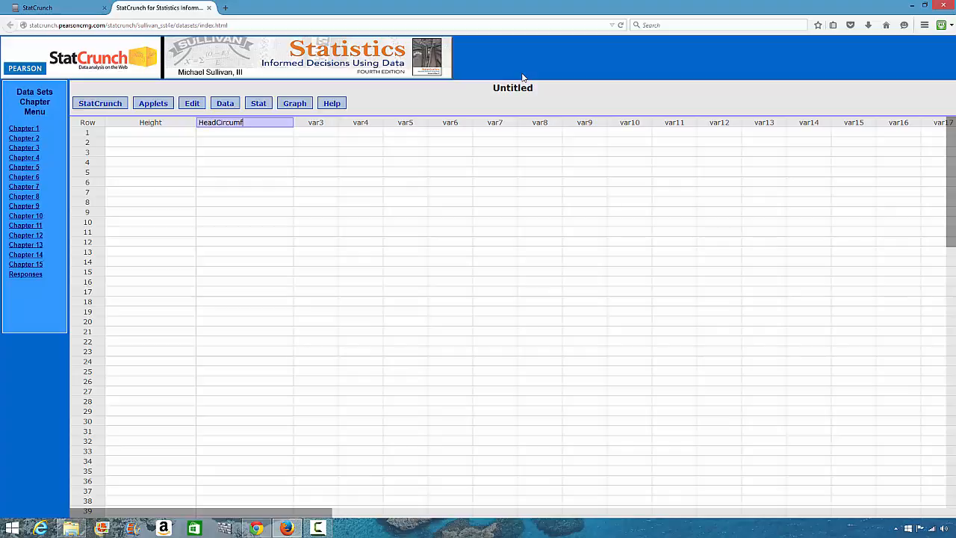
Finish naming the second data column HeadCircumference.
text(erence)
Check the homework slide's measurement table and enter 27, 25.75, 26.75 and 25.5 in rows 1 to 4 of the Height column.
click(187, 133)
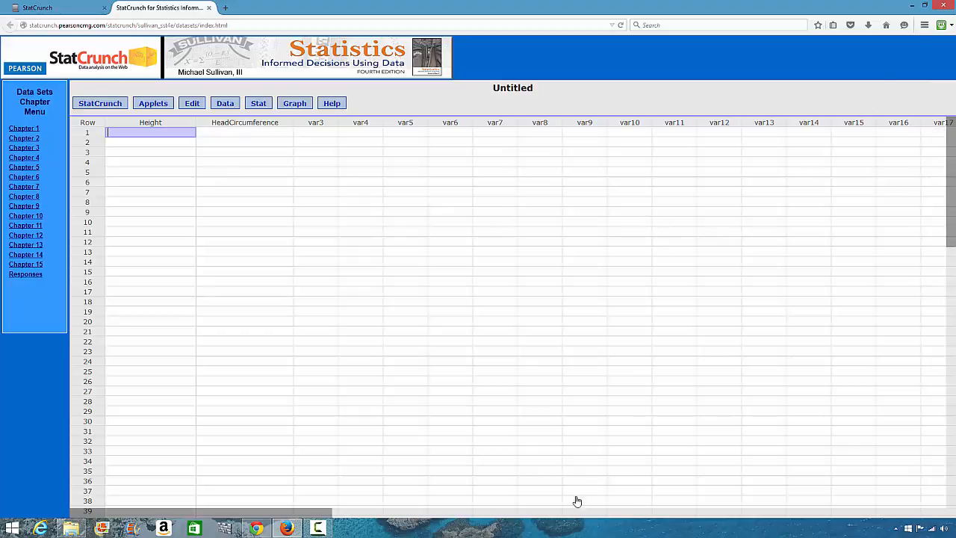
click(256, 529)
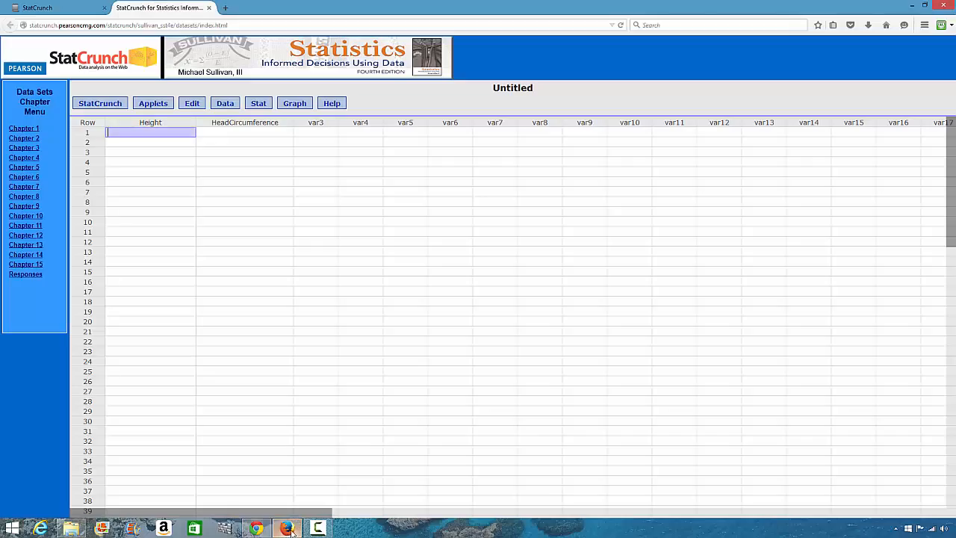
click(287, 529)
text(27)
key(Return)
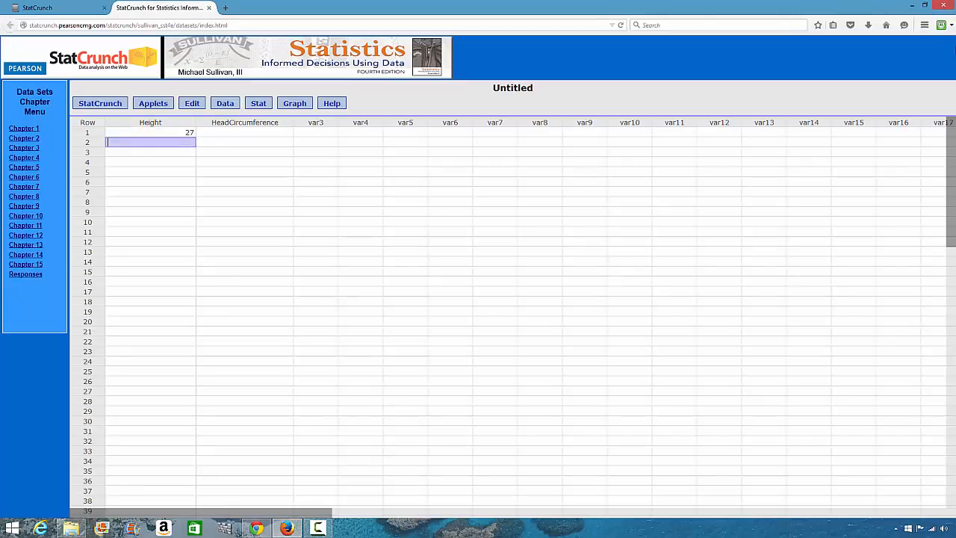
text(25.75)
key(Return)
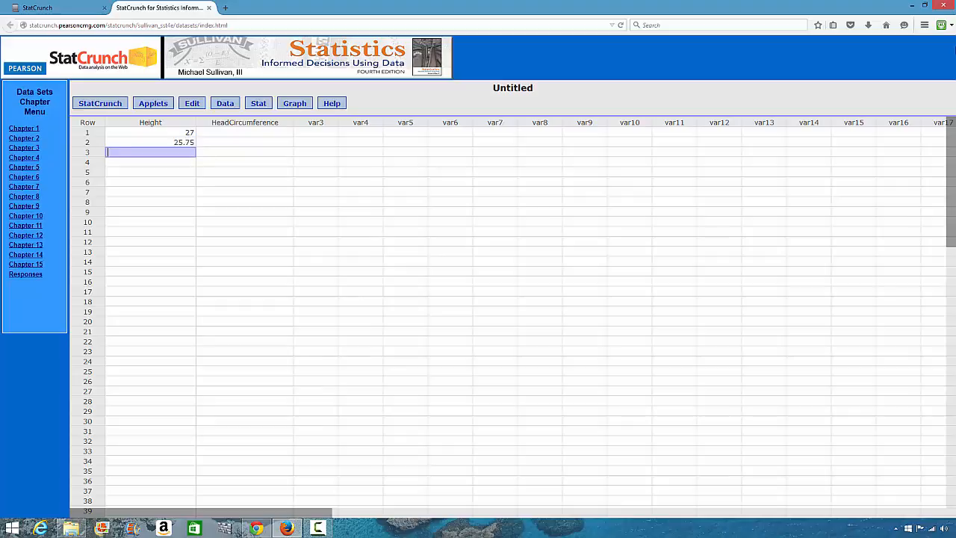
text(26.)
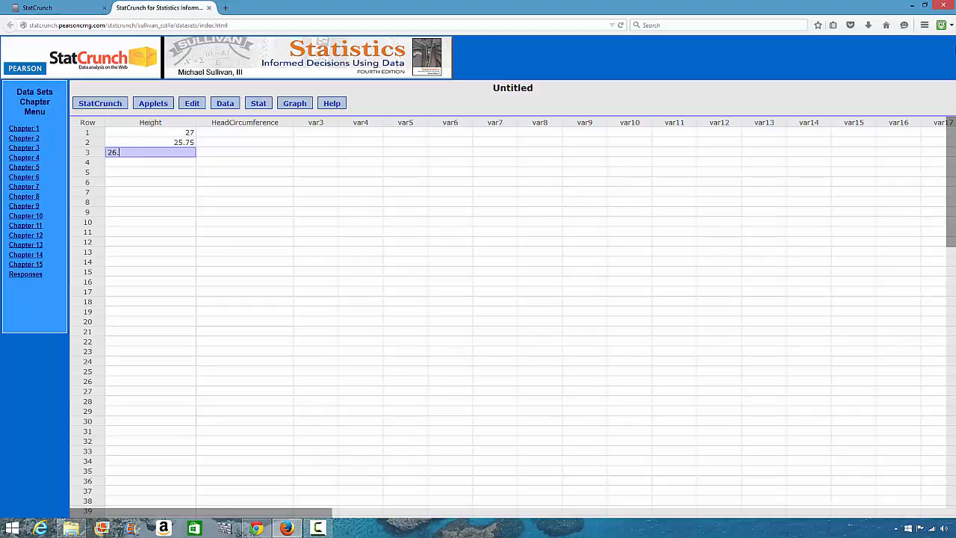
text(75)
key(Return)
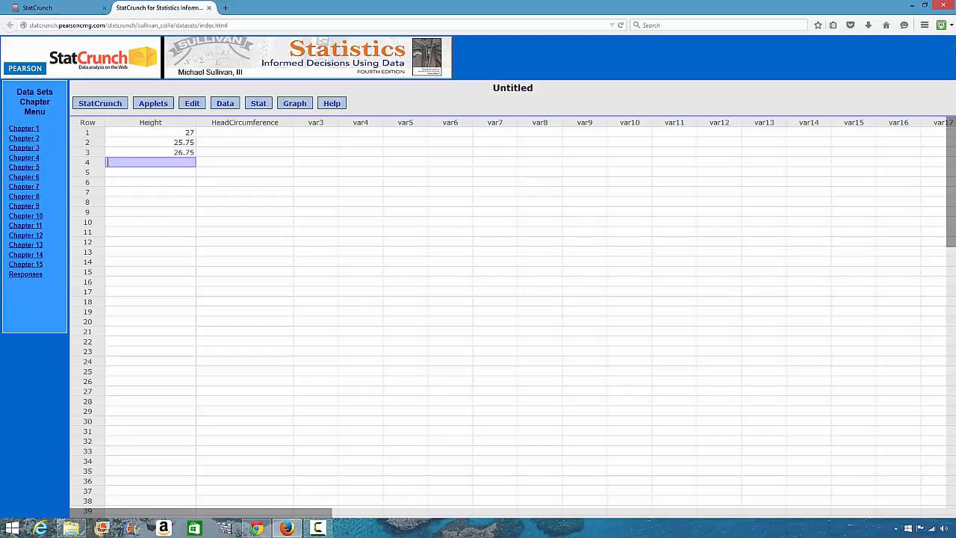
text(25.5)
key(Return)
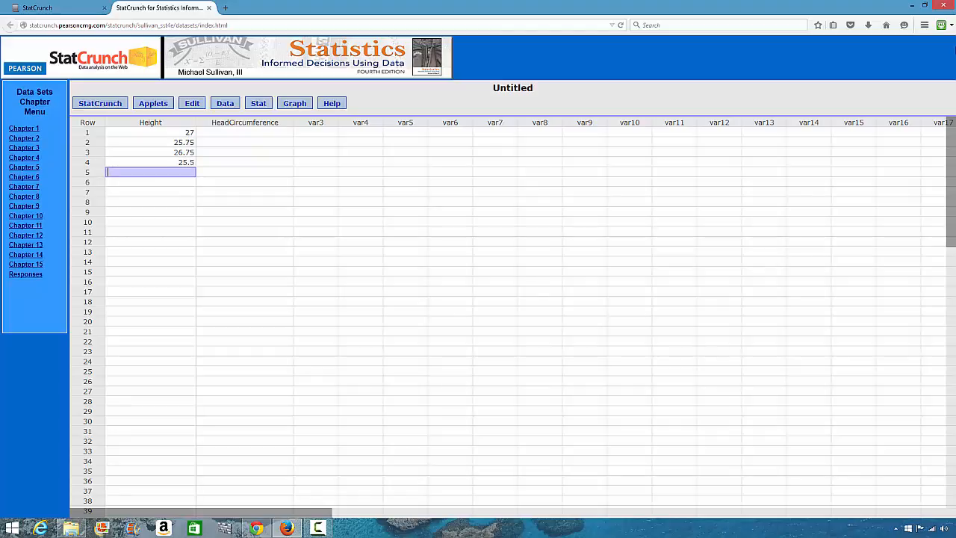
Enter the Height values 27.25, 26.25, 26.25 and 27.25 in rows 5 to 8.
text(27.25)
key(Return)
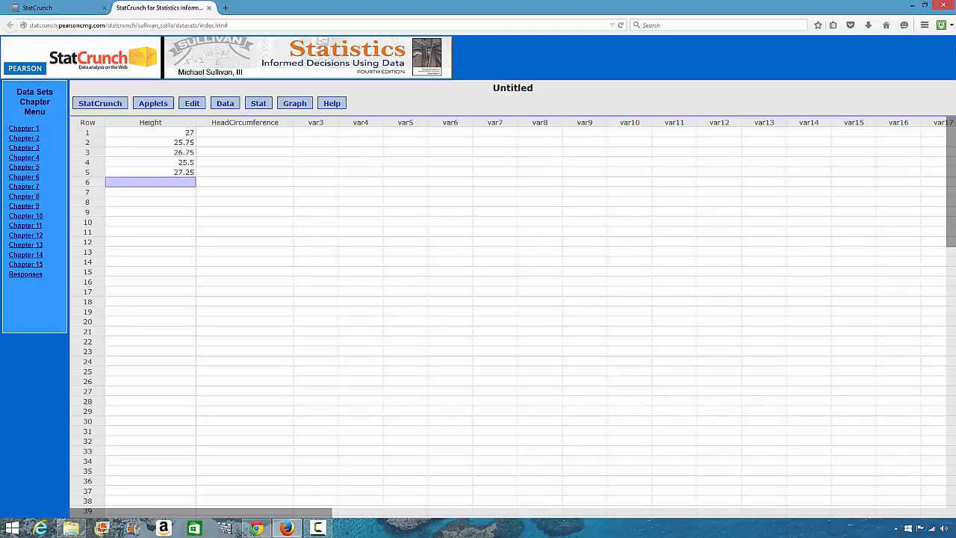
text(26.25)
key(Return)
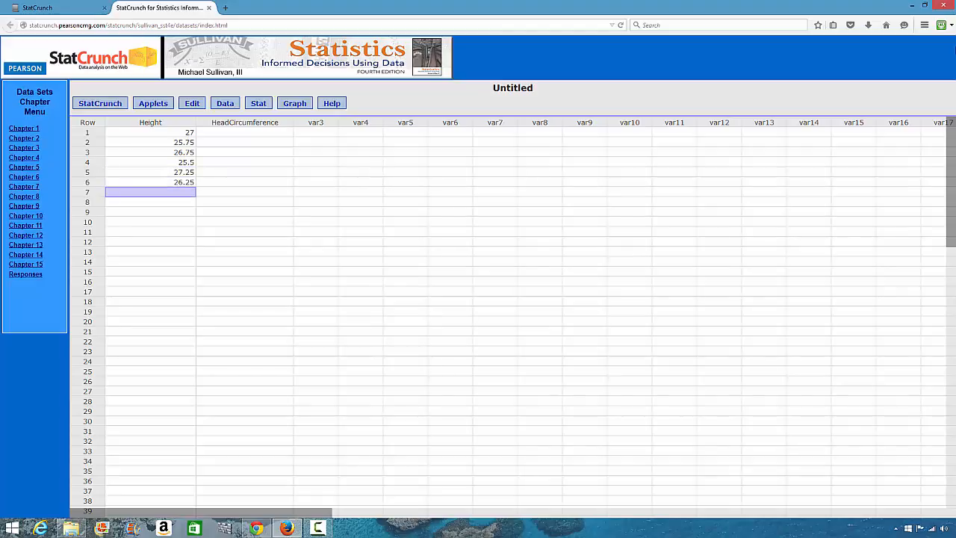
text(26.25)
key(Return)
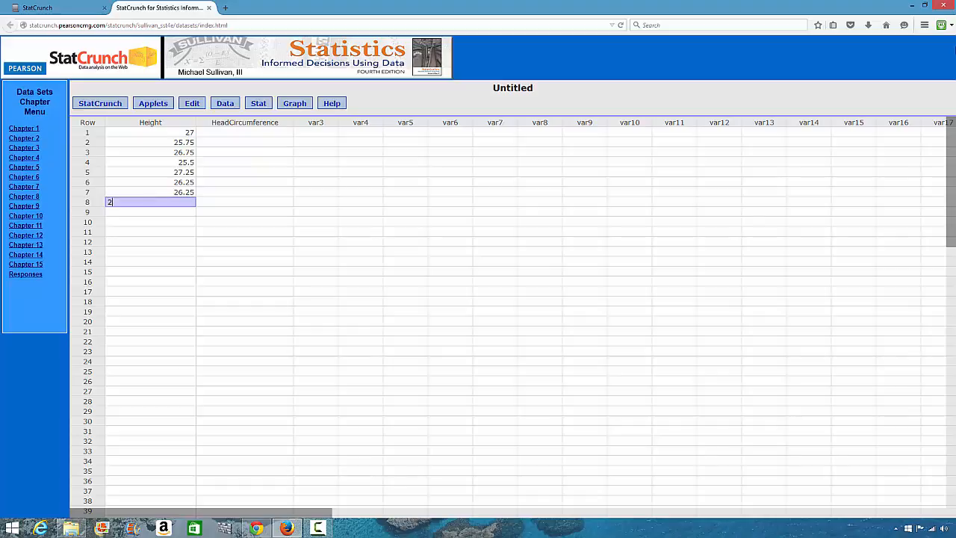
text(27.25)
key(Tab)
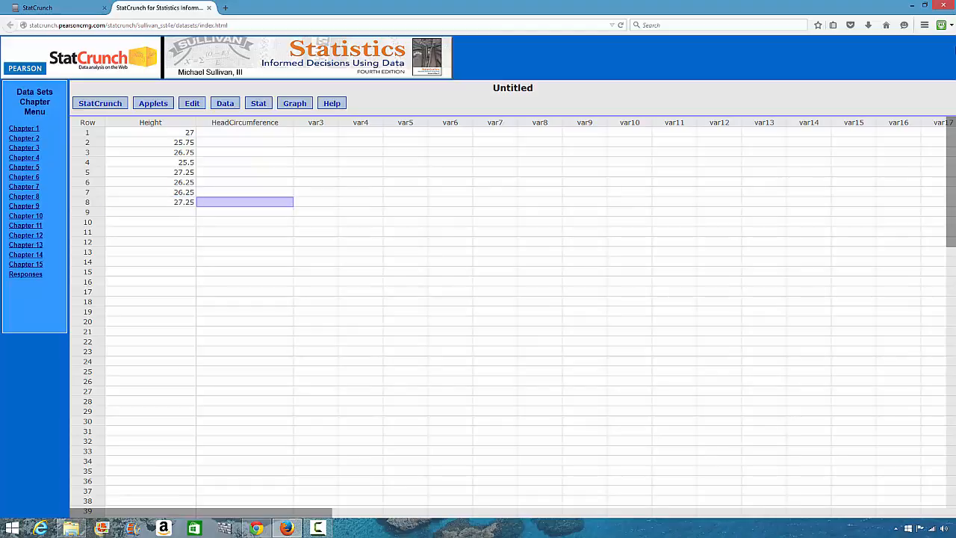
Enter the HeadCircumference values 17.4, 17.1, 17.3 and 16.9 in rows 1 to 4.
key(Up)
key(Up)
key(Up)
key(Up)
key(Up)
key(Up)
key(Up)
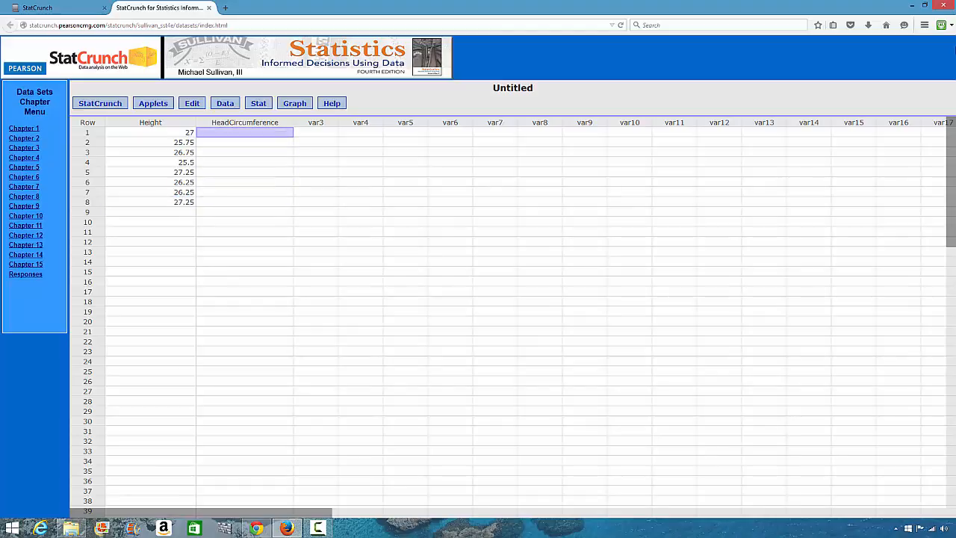
text(17.4)
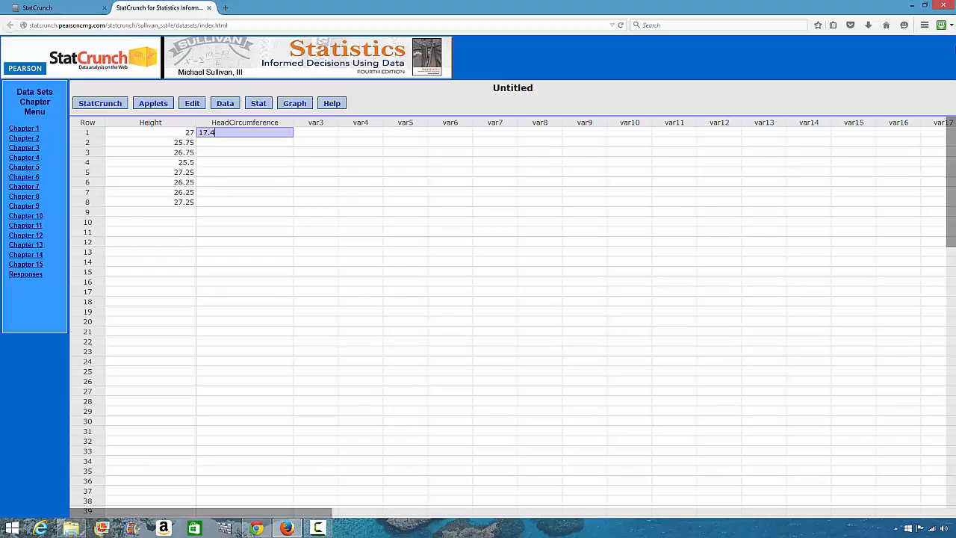
key(Return)
text(17.)
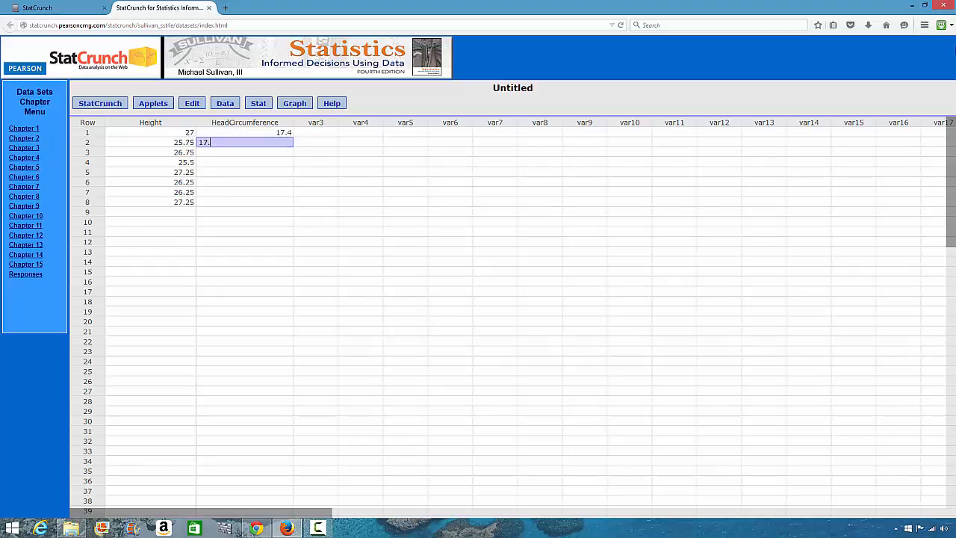
text(1)
key(Return)
text(17)
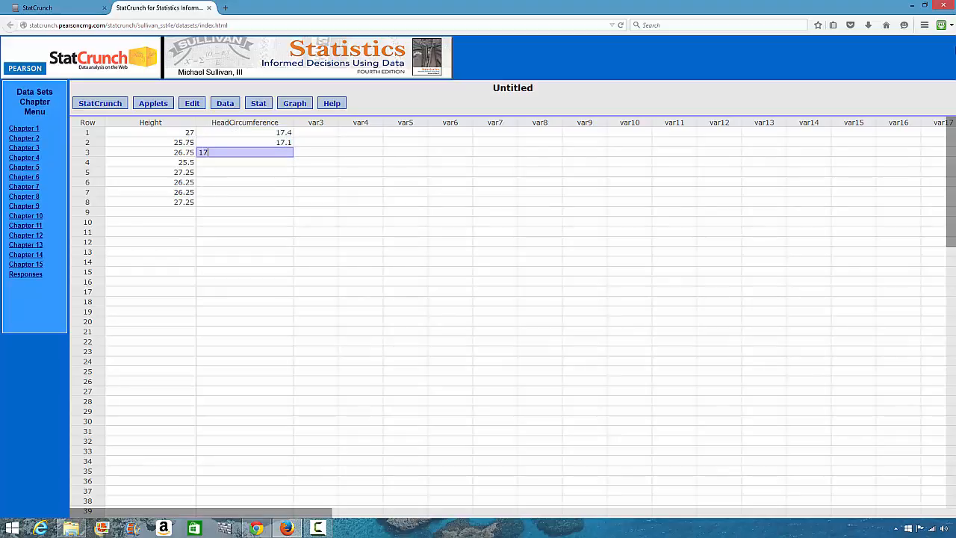
text(.3)
key(Return)
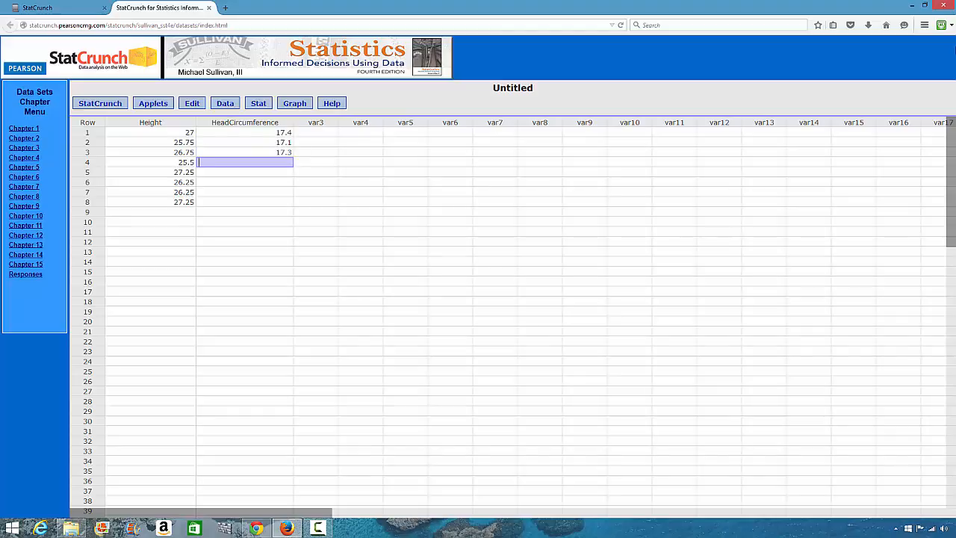
key(Return)
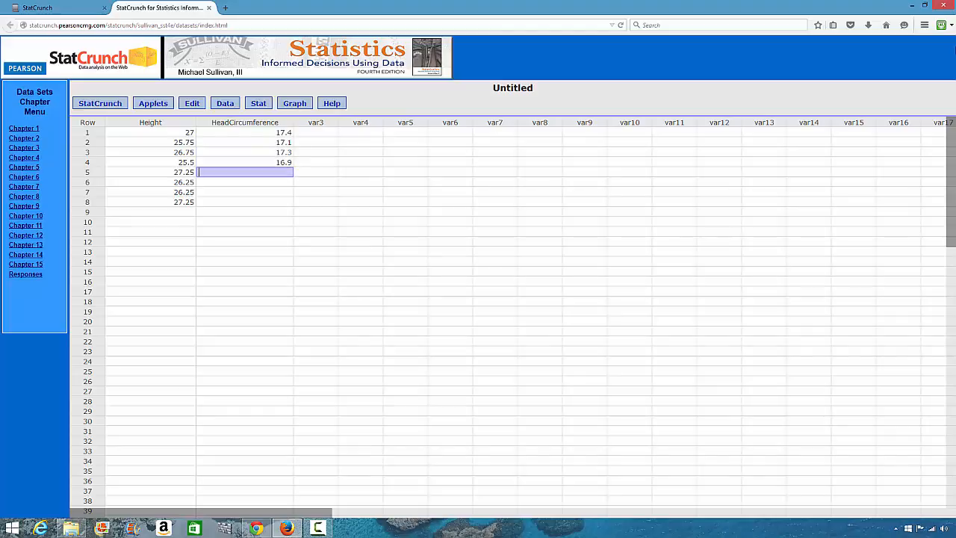
Enter the HeadCircumference values 17.6, 17.2, 17.2 and 17.4 in rows 5 to 8.
text(17.6)
key(Return)
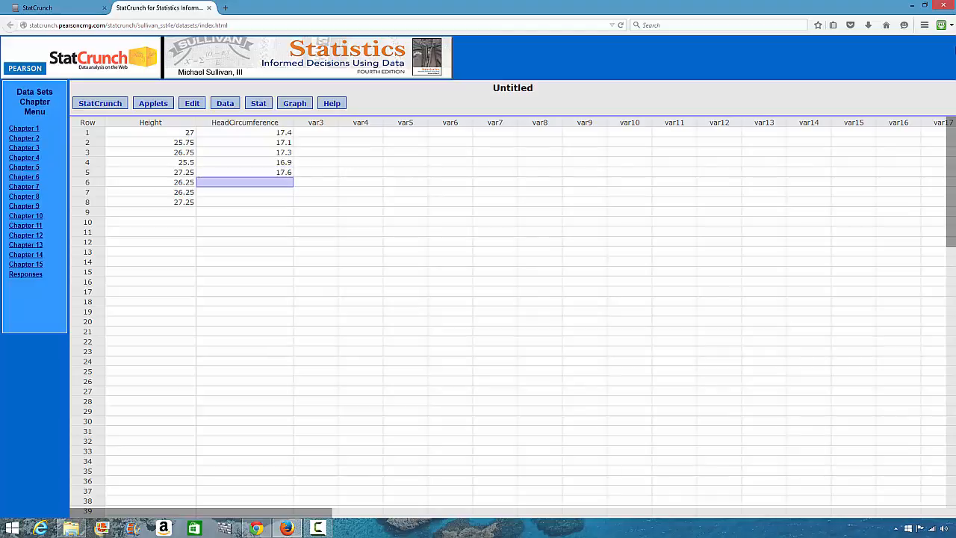
text(17.2)
key(Return)
text(17)
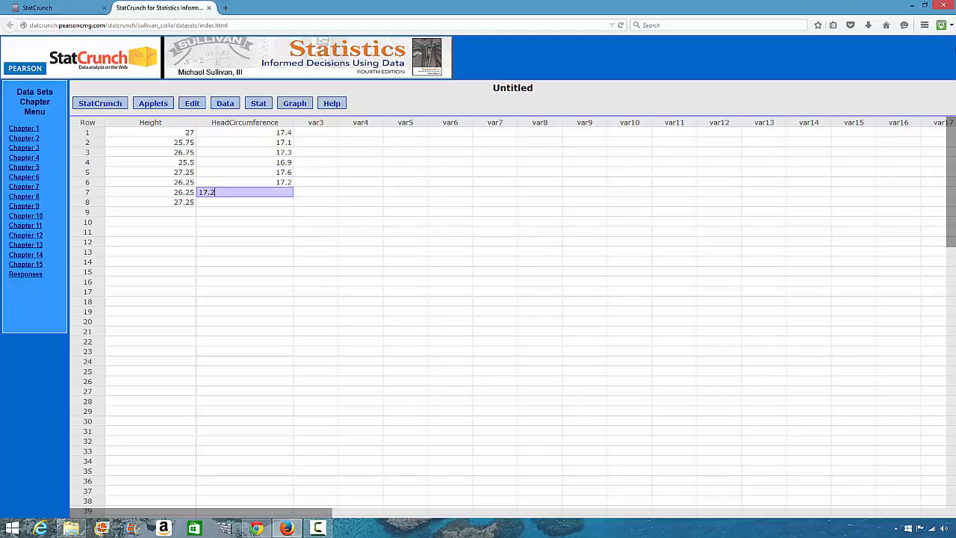
text(.2)
key(Return)
text(17)
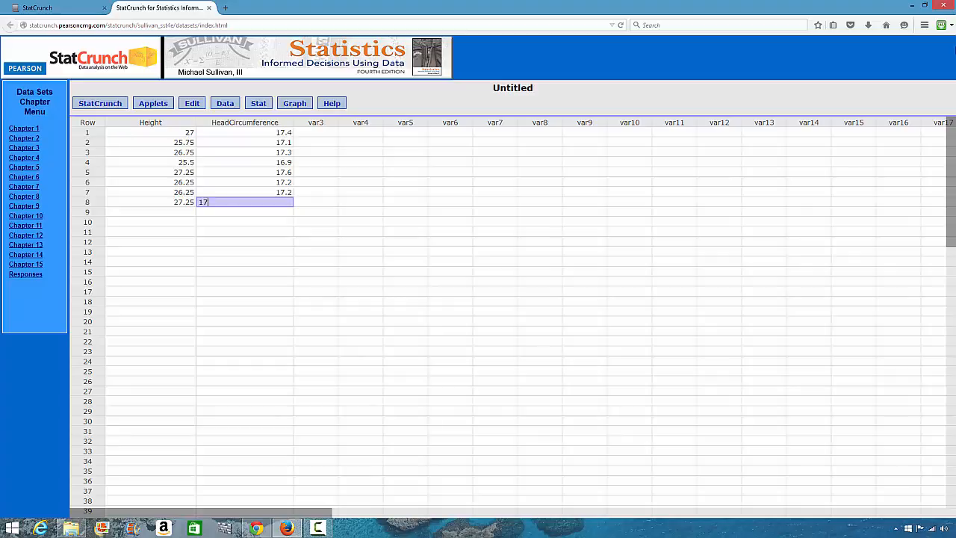
text(.4)
key(Return)
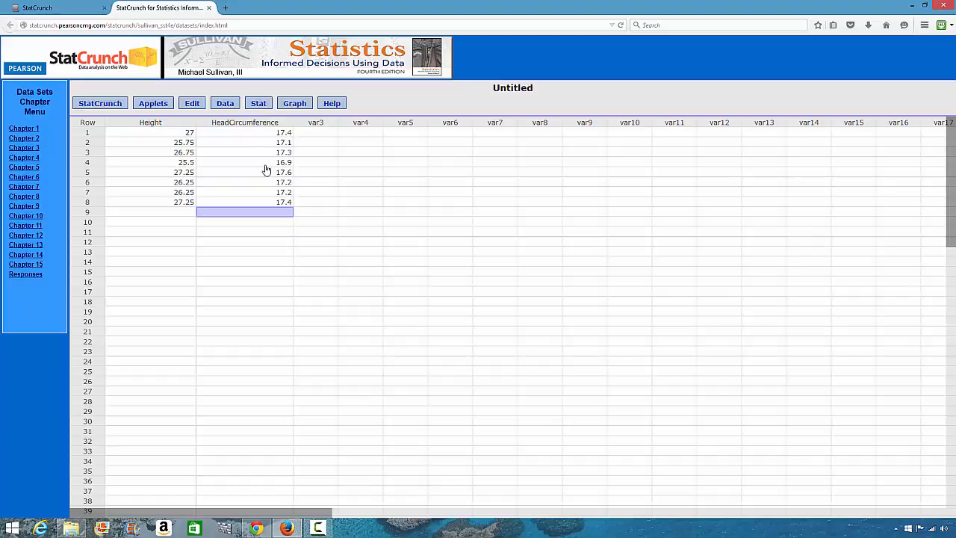
Check the homework slide's question and compute a simple linear regression with Height as X variable and HeadCircumference as Y variable.
click(259, 529)
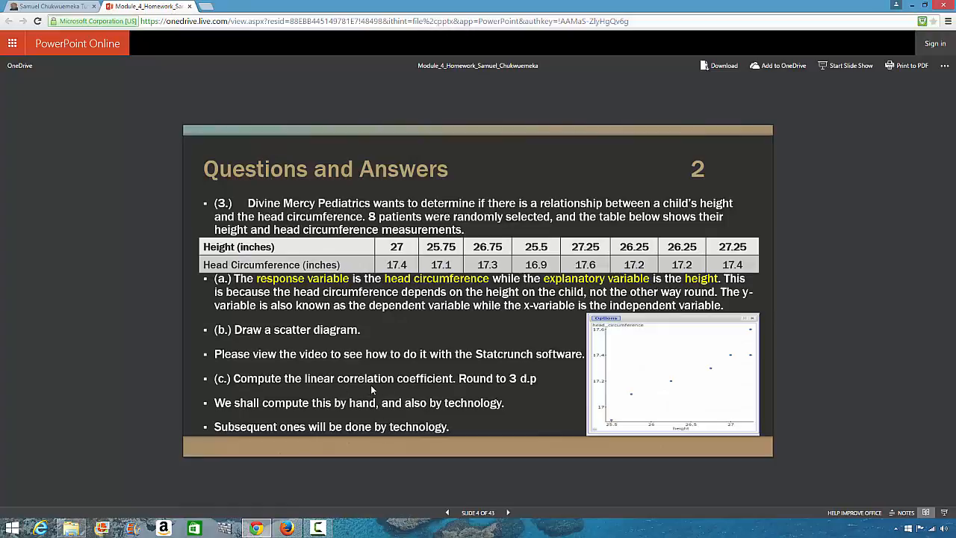
click(256, 529)
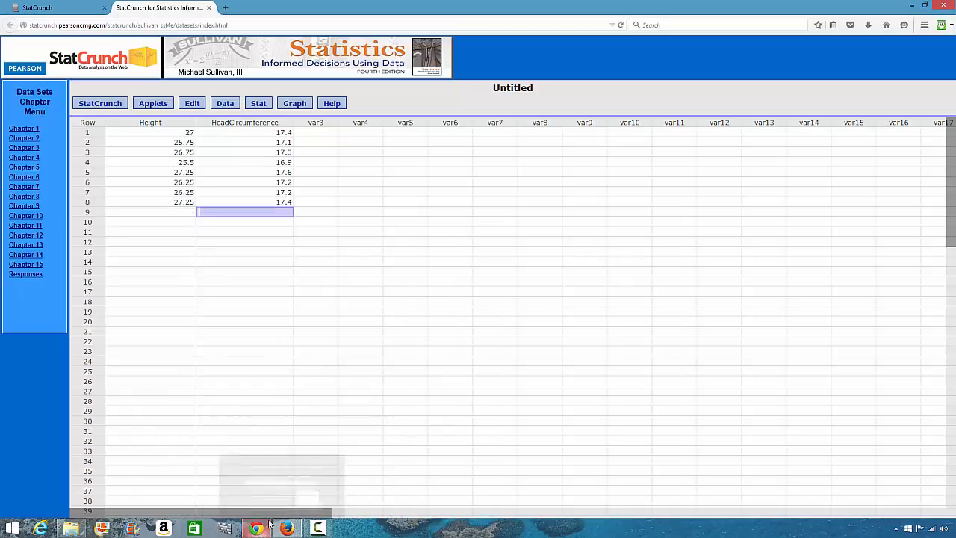
click(258, 107)
mouse_move(263, 198)
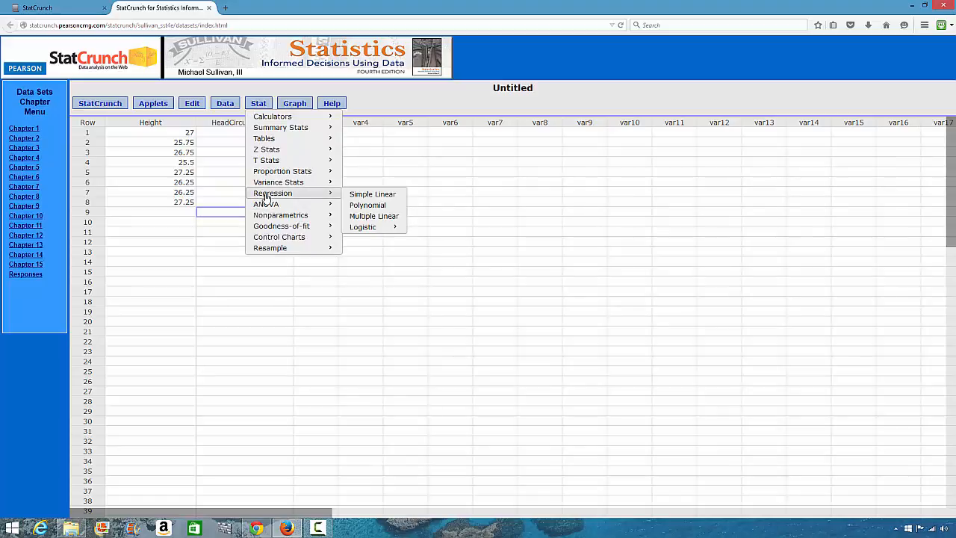
click(374, 194)
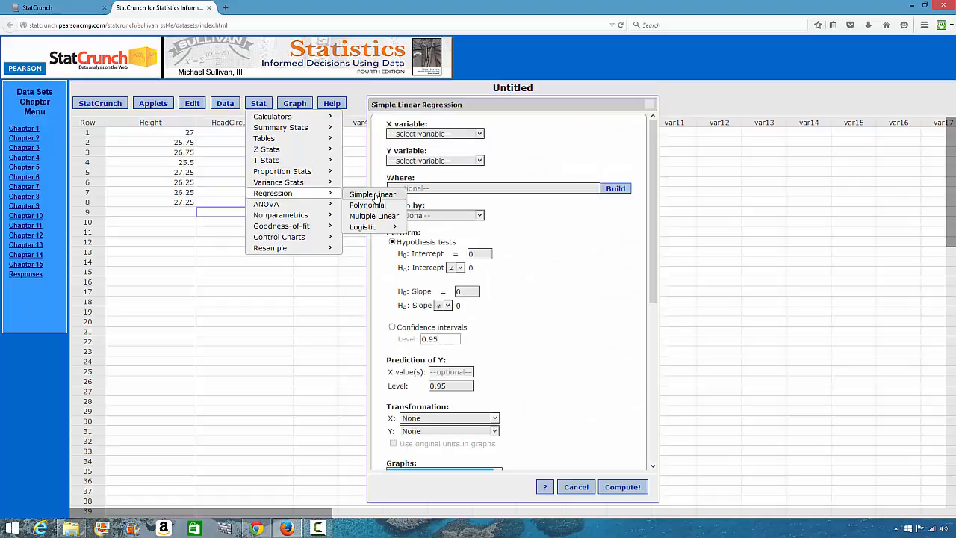
click(481, 136)
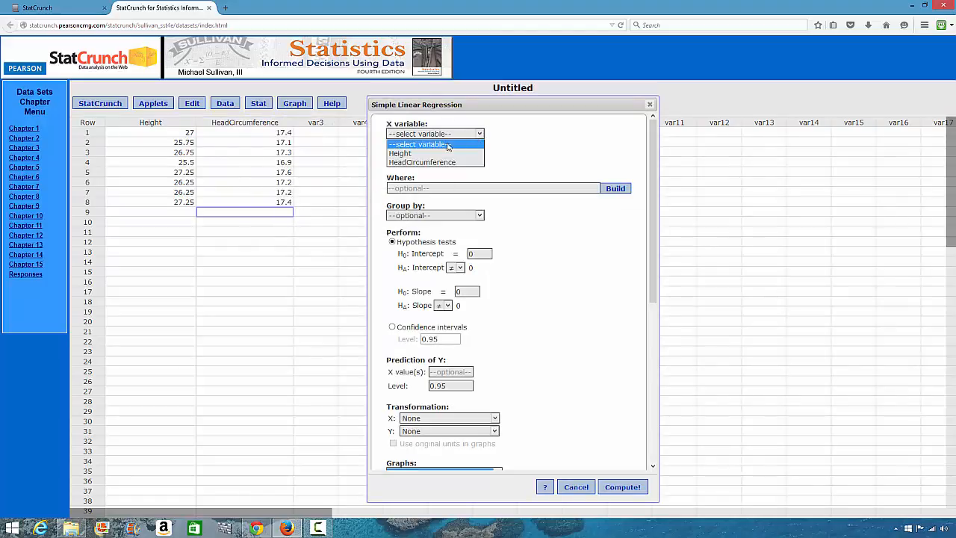
click(411, 155)
click(479, 161)
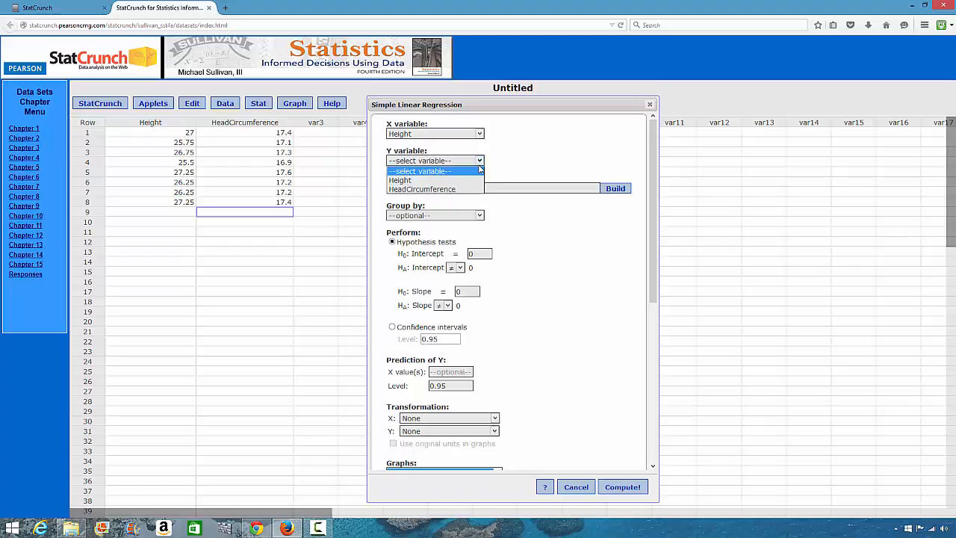
click(396, 189)
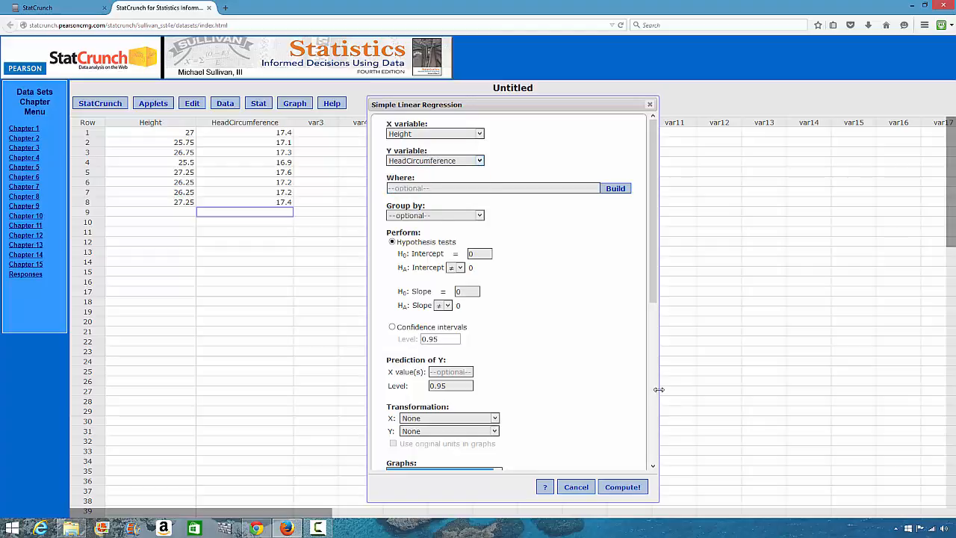
scroll(571, 341, down, 5)
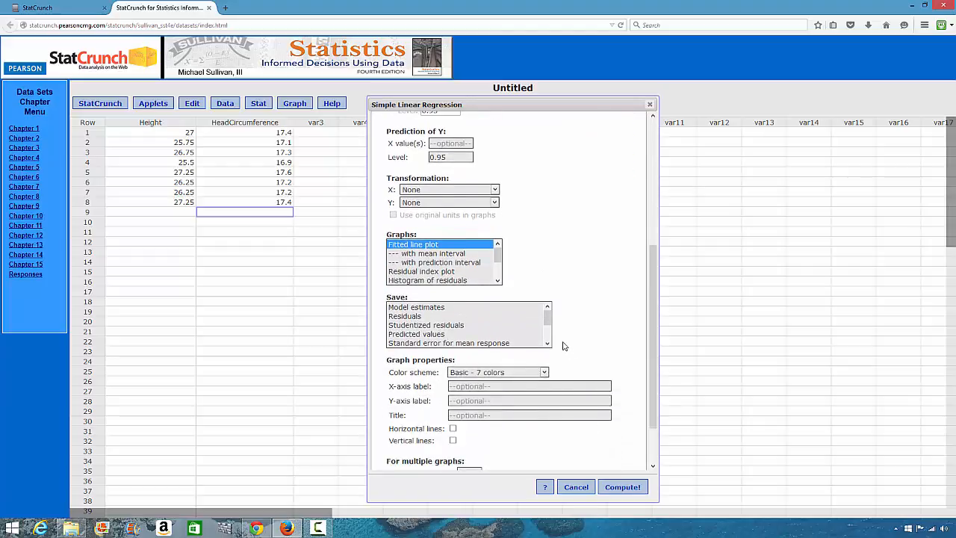
scroll(566, 346, down, 2)
click(626, 490)
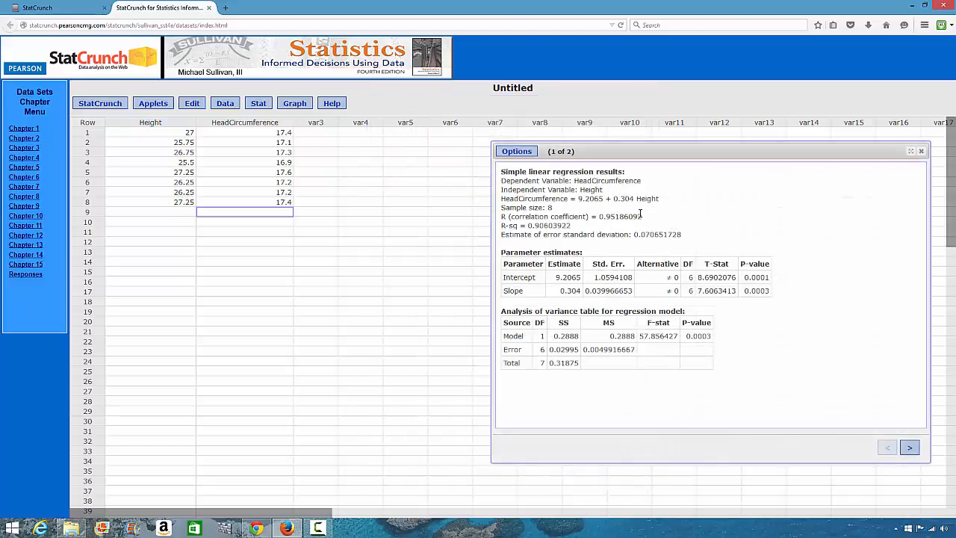
View the regression's fitted line plot and compare it with the scatter diagram on the homework slide.
drag(622, 149, 464, 139)
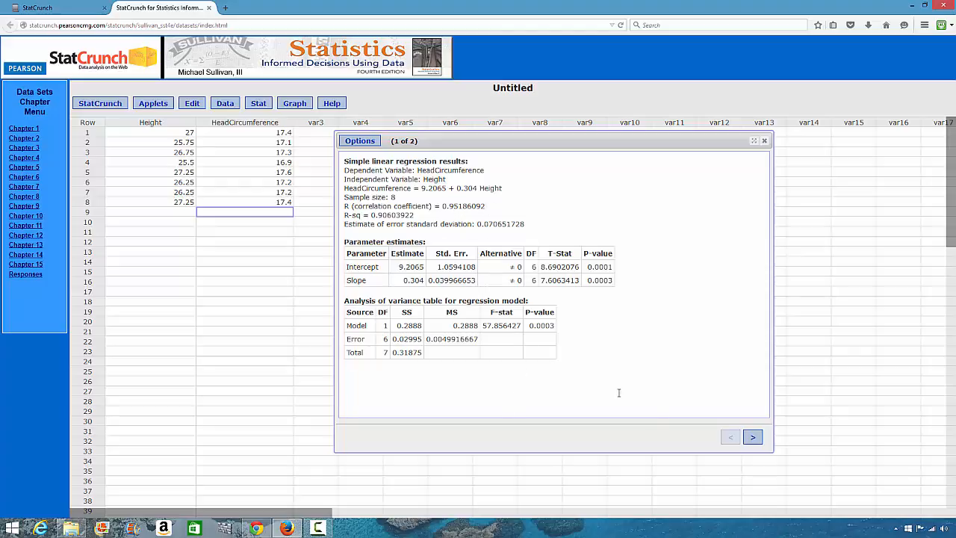
click(753, 439)
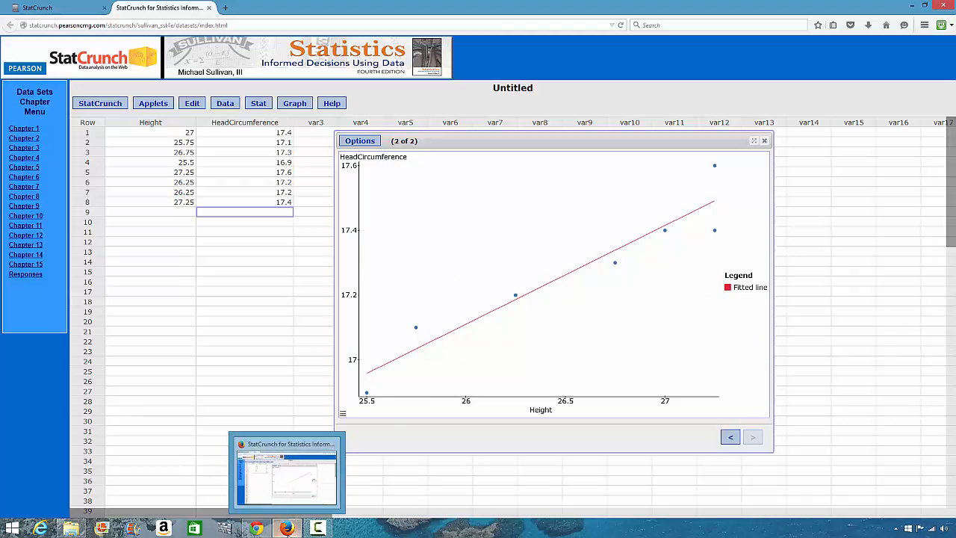
click(287, 529)
click(287, 529)
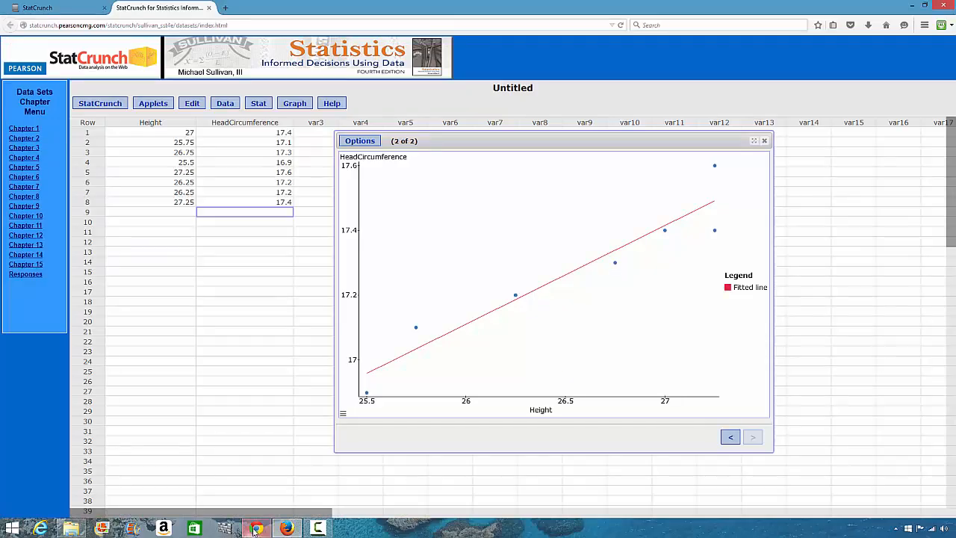
click(256, 529)
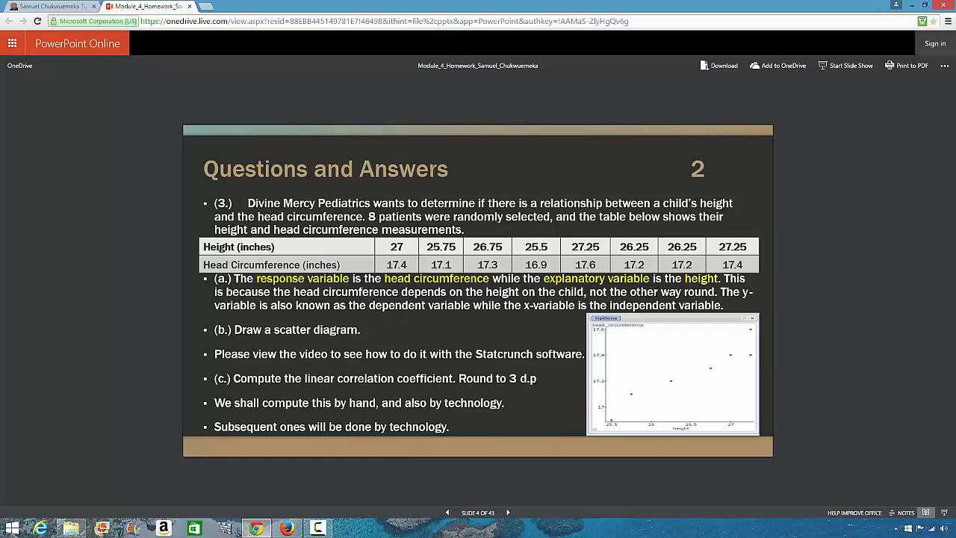
click(287, 529)
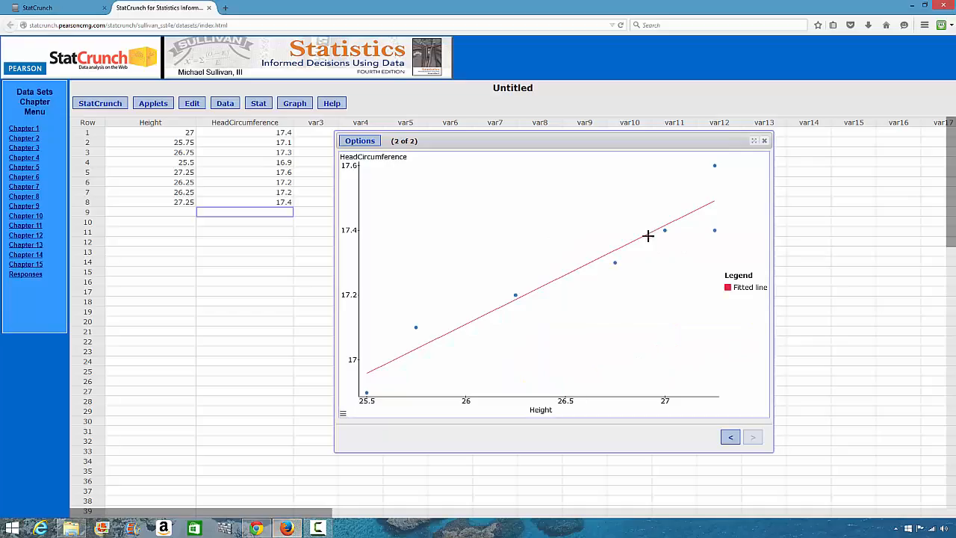
Examine the correlation coefficient in the regression results and check it against part (c) of the homework slide.
click(725, 441)
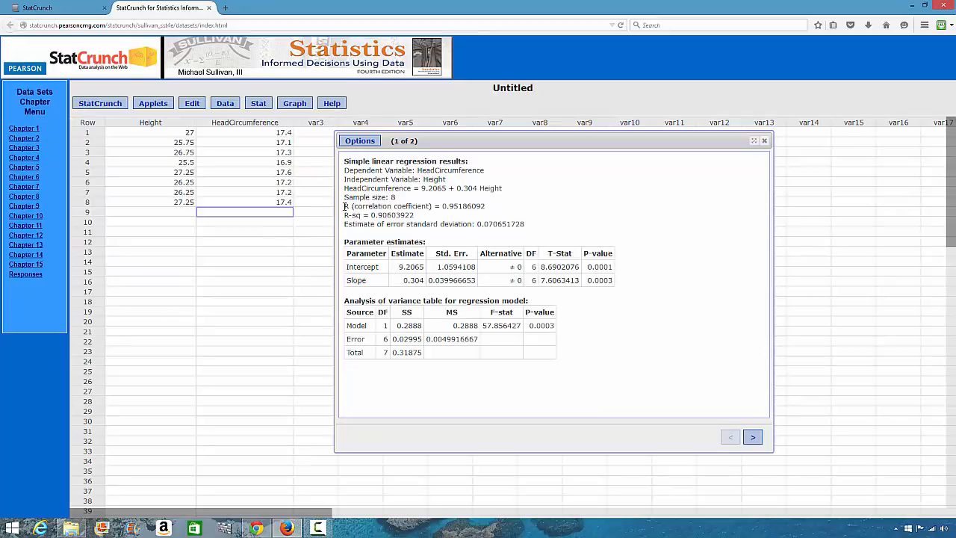
drag(344, 206, 487, 207)
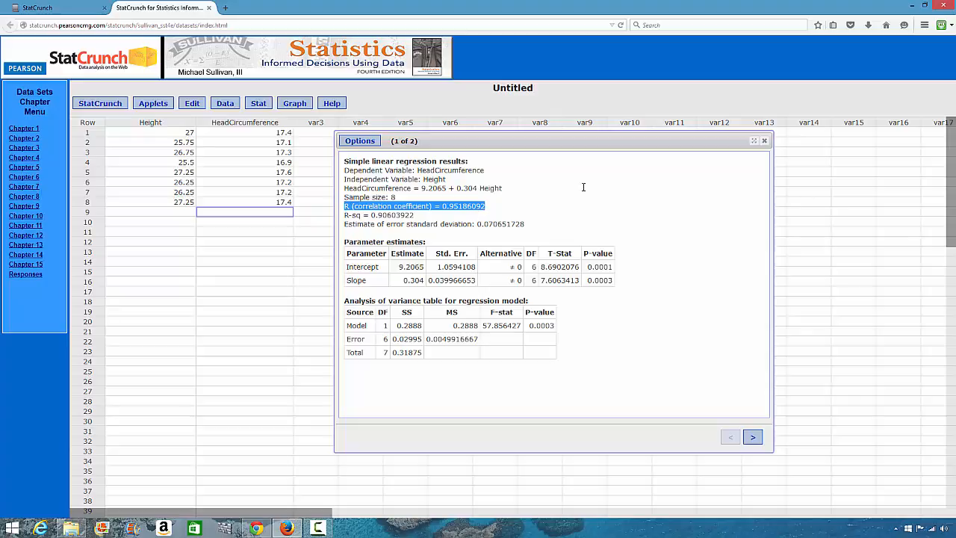
mouse_move(256, 528)
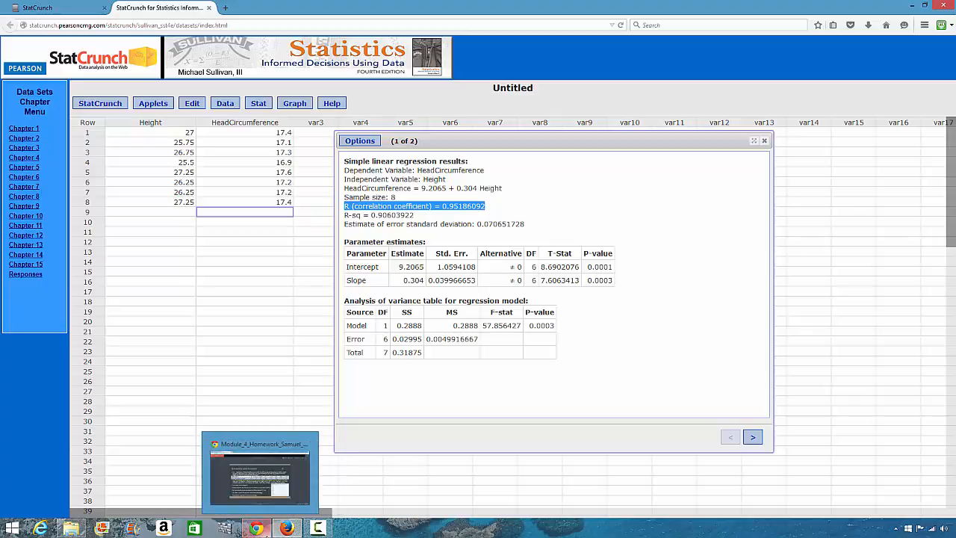
click(260, 473)
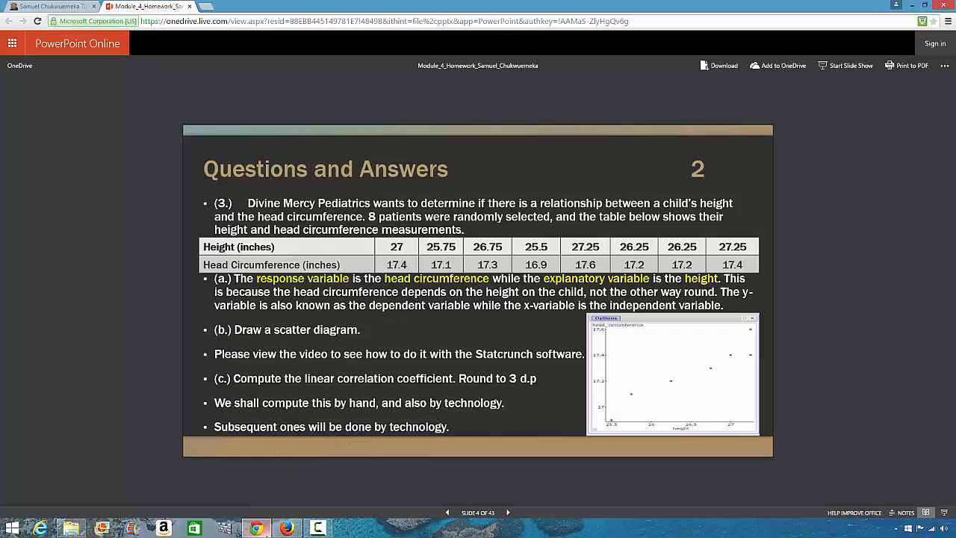
click(287, 528)
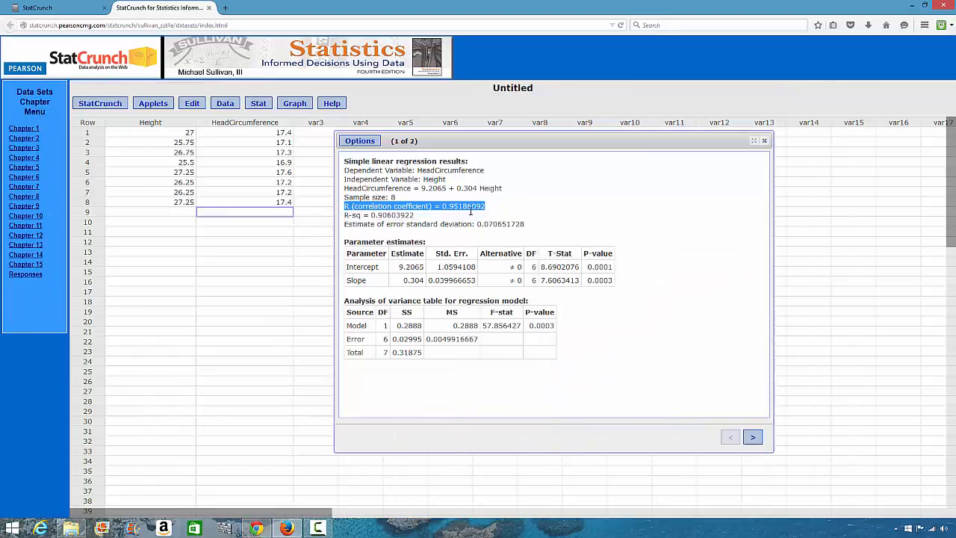
click(263, 312)
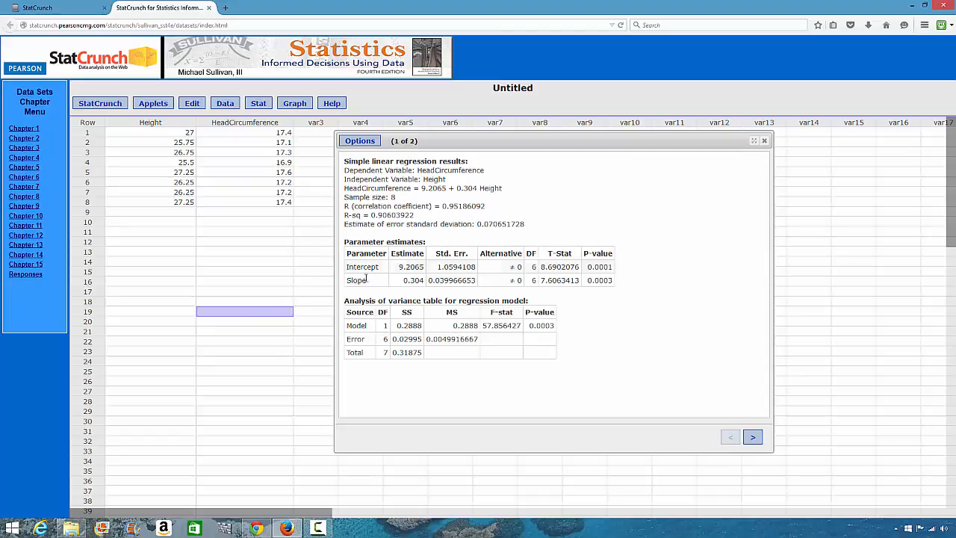
Compute the correlation between Height and HeadCircumference and place its result window beside the simple linear regression results.
click(256, 107)
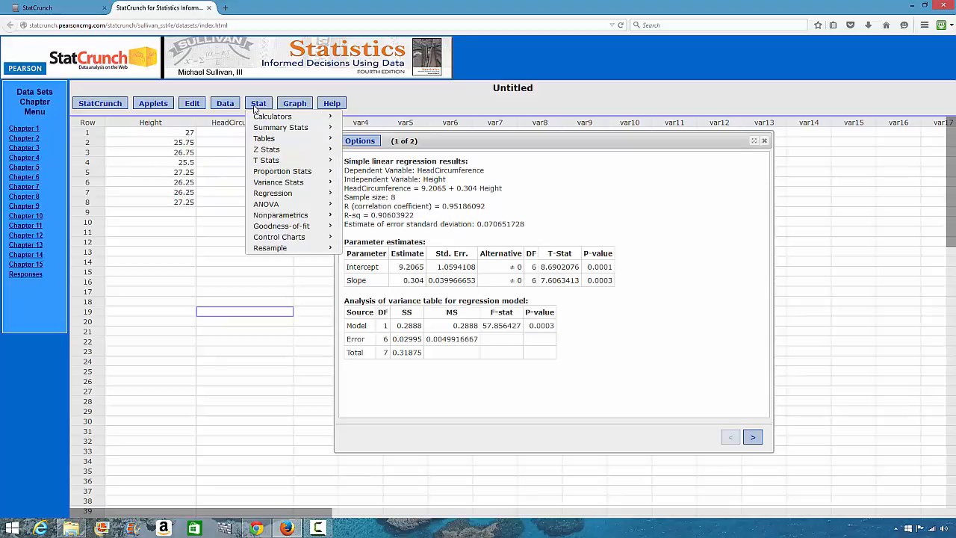
mouse_move(263, 128)
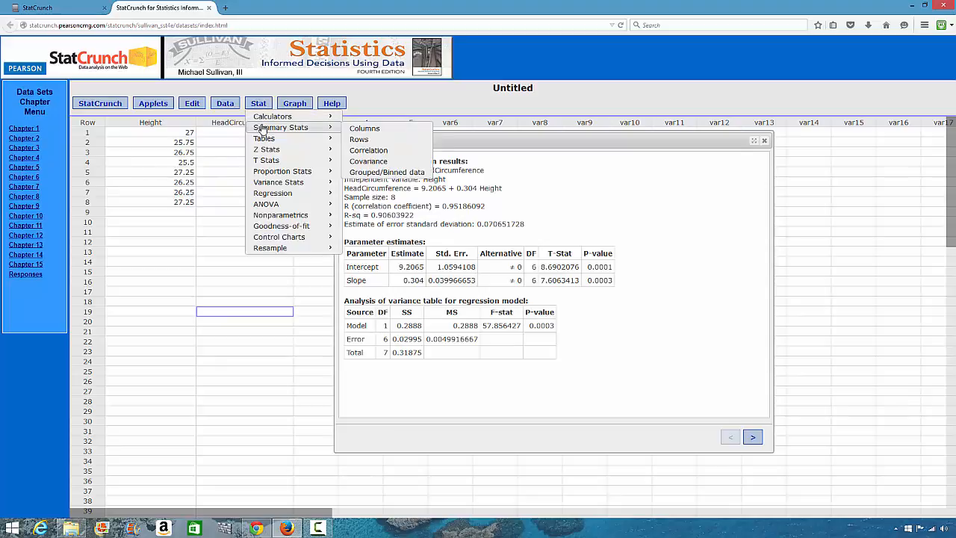
click(372, 152)
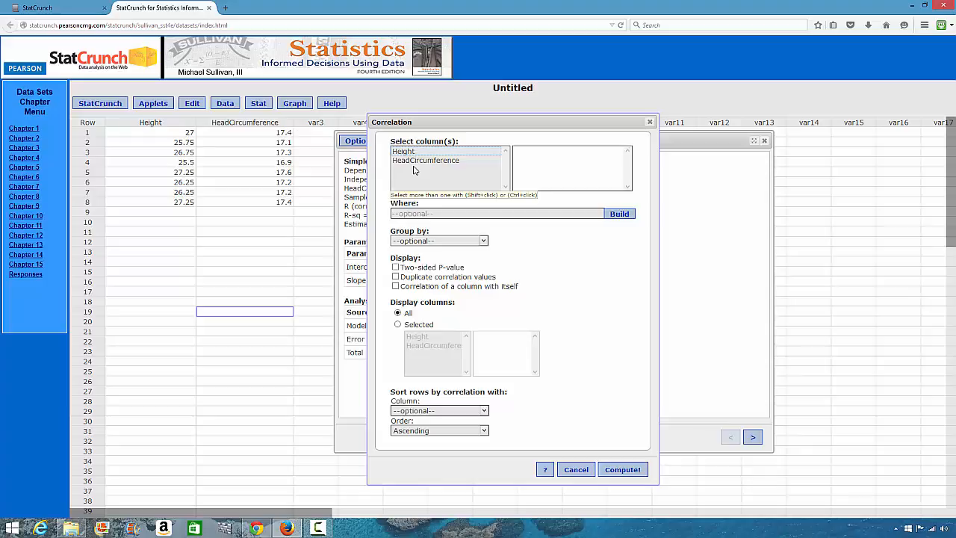
click(403, 152)
shift+click(404, 160)
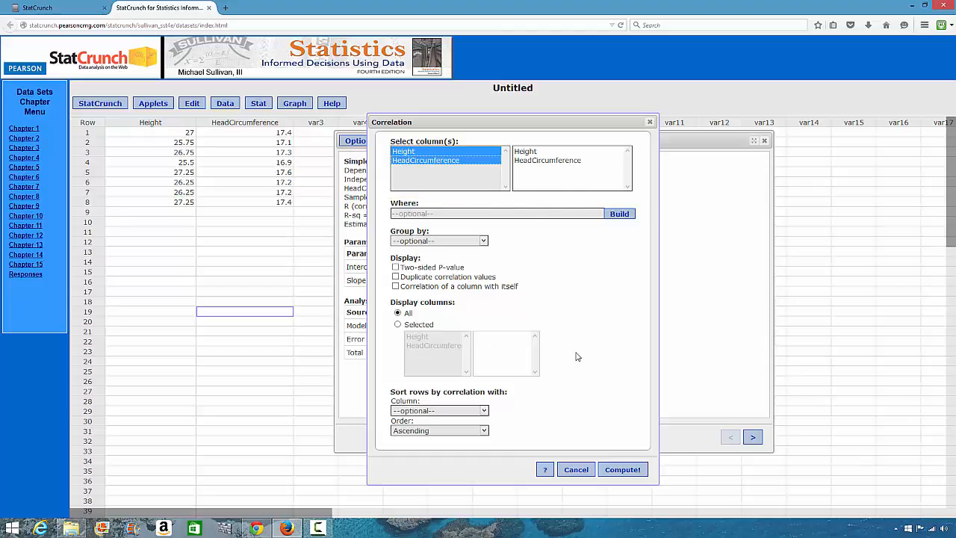
click(621, 472)
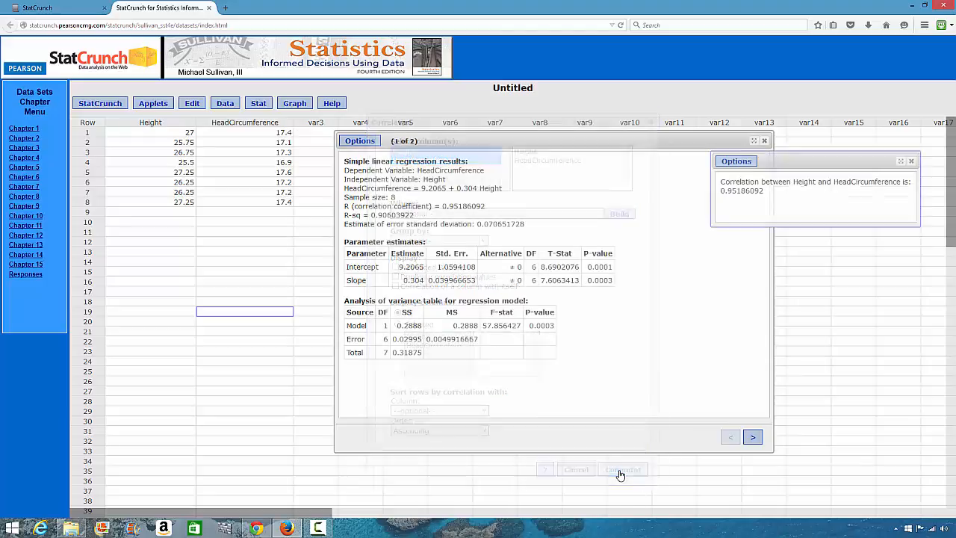
drag(750, 164, 592, 172)
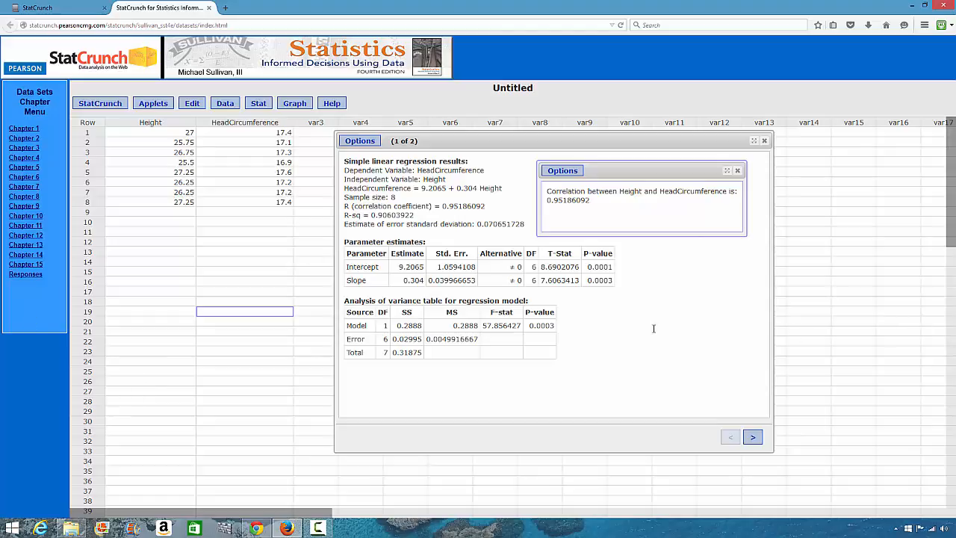
Switch to the homework presentation and review the slides with the bear length and weight data and its correlation solution.
mouse_move(282, 532)
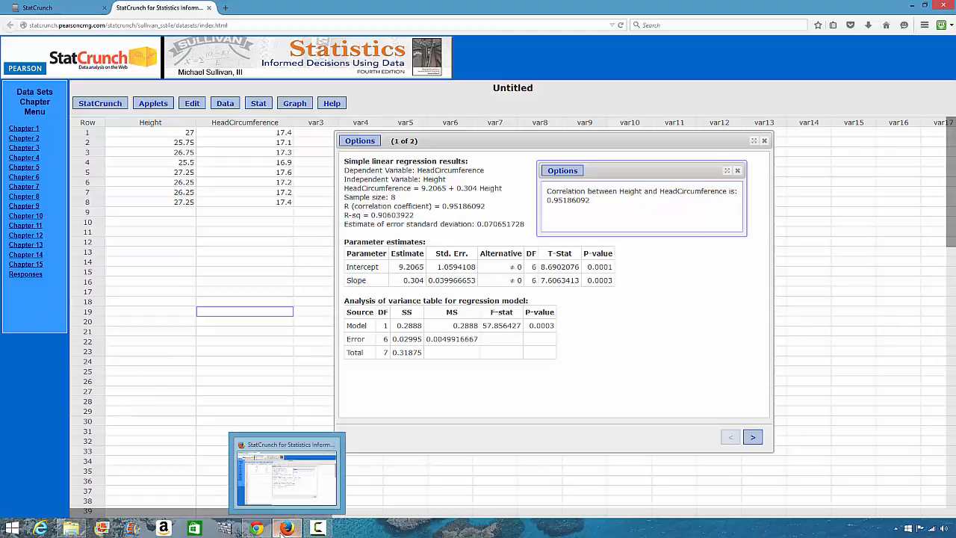
click(262, 529)
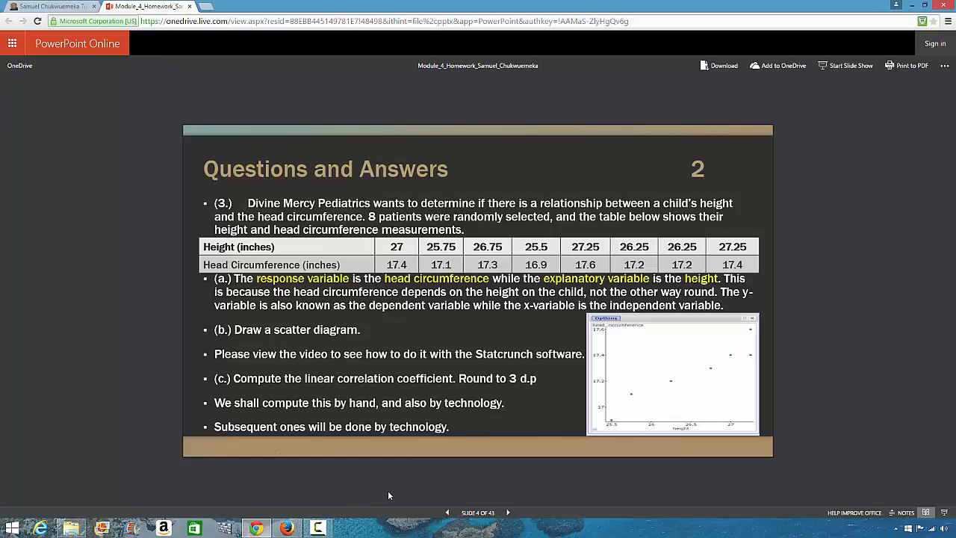
click(508, 512)
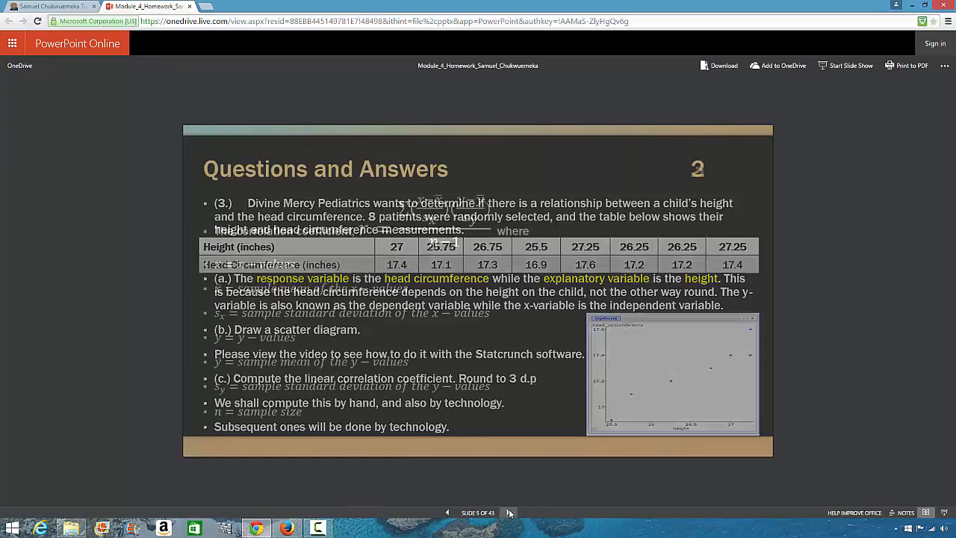
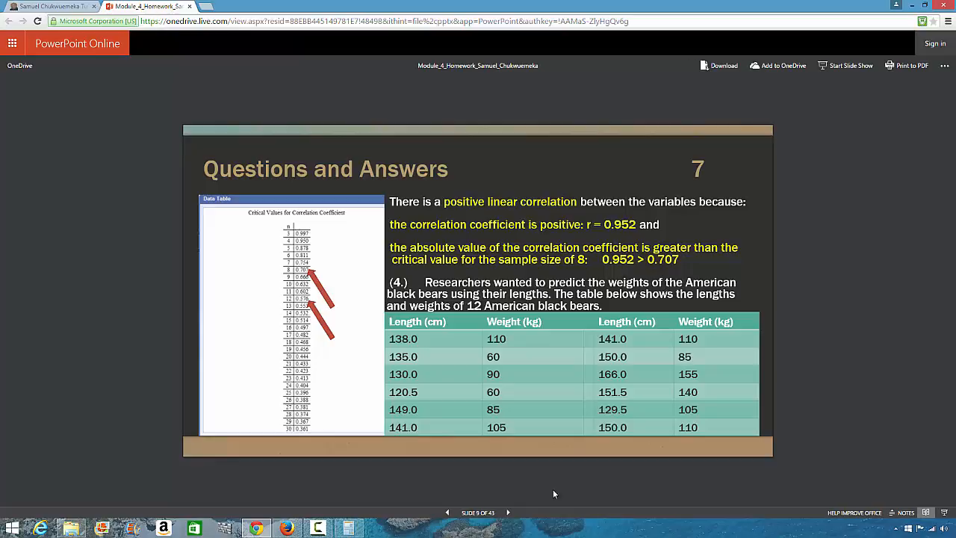
click(508, 513)
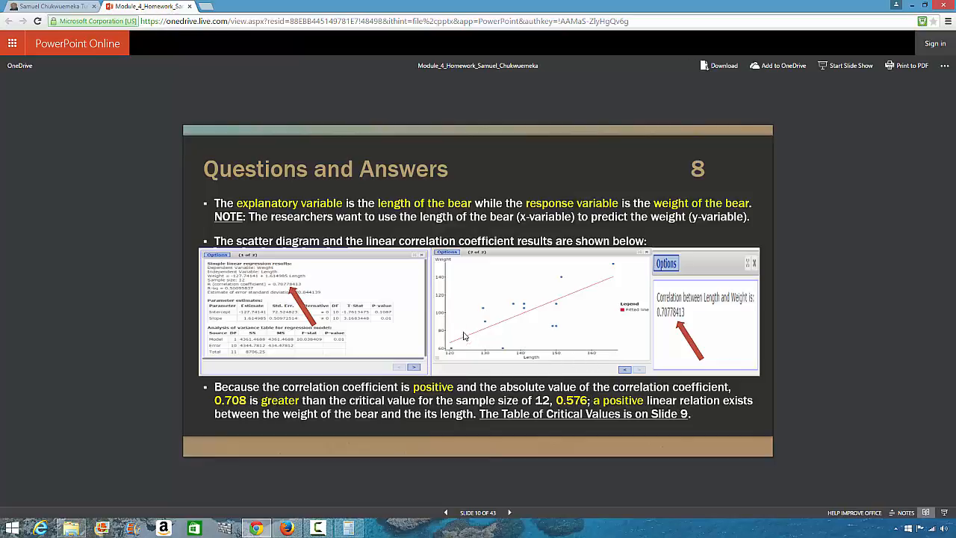
click(446, 513)
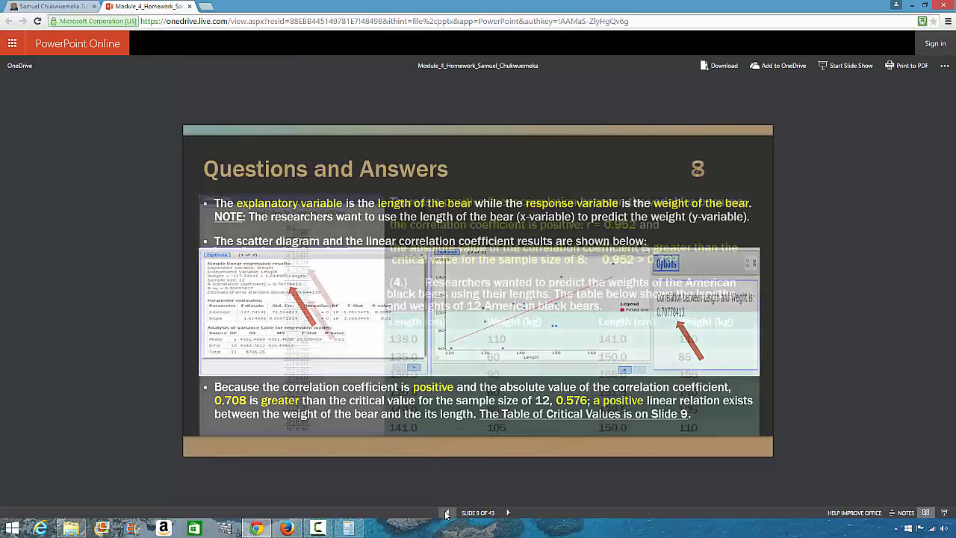
click(508, 513)
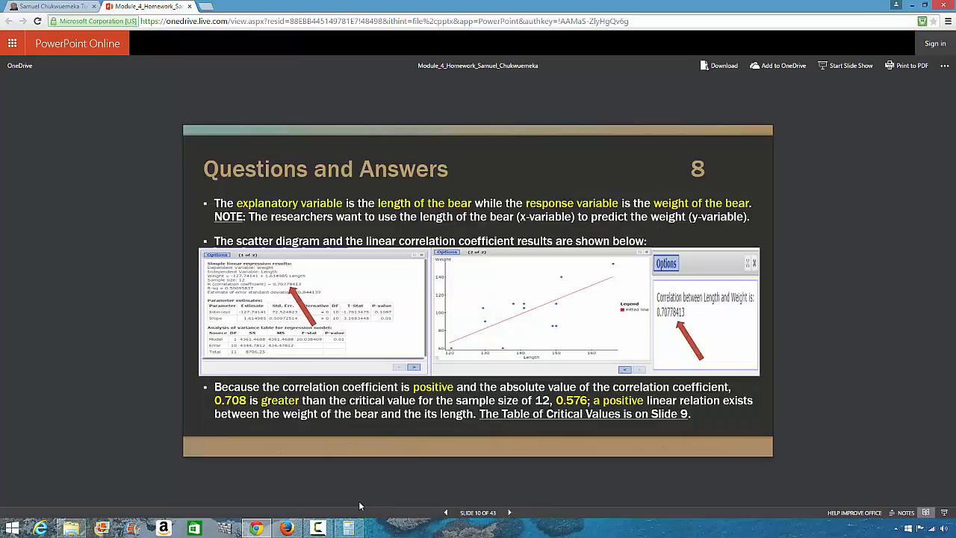
Return to StatCrunch, close the correlation result, and rename columns var5 and var6 as Length and Weight.
click(299, 528)
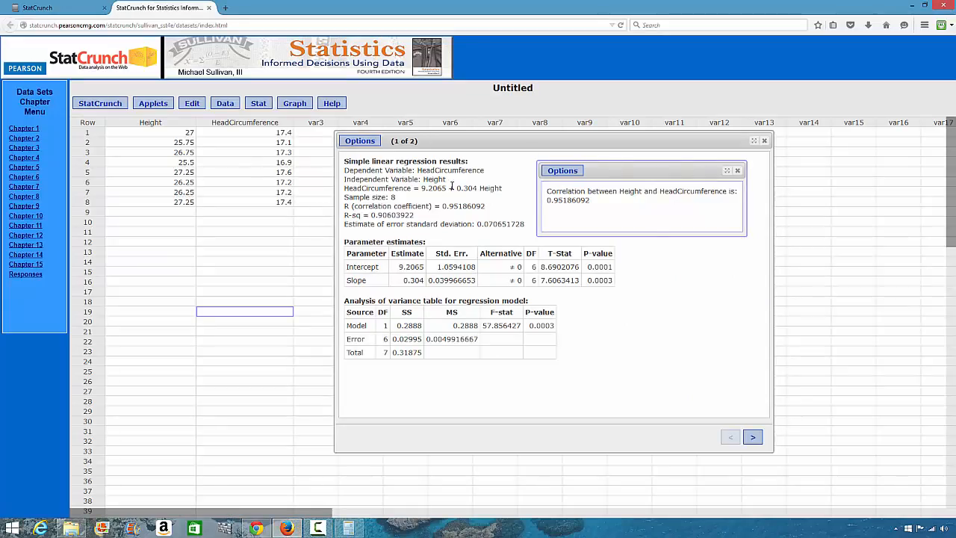
click(737, 172)
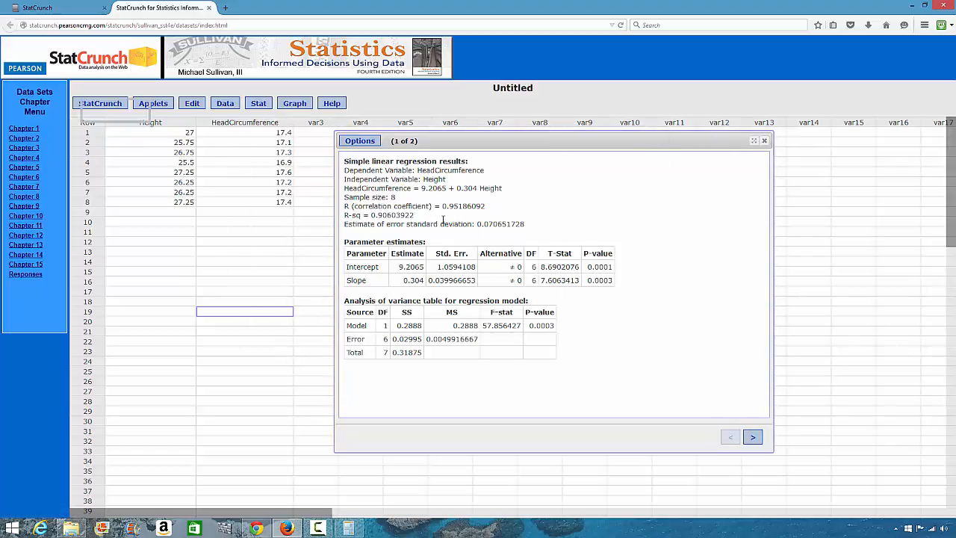
click(402, 124)
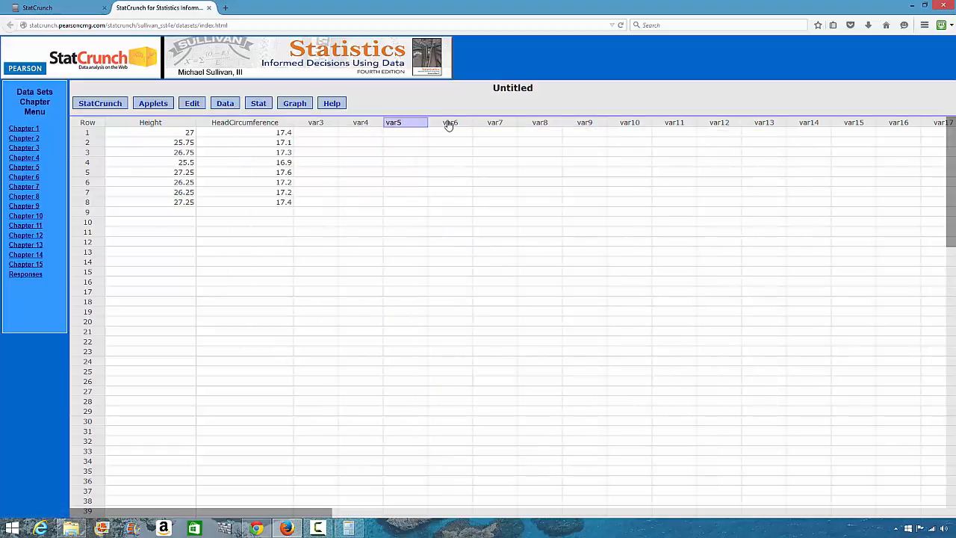
key(BackSpace)
key(BackSpace)
key(BackSpace)
text(Length)
key(Tab)
key(BackSpace)
key(BackSpace)
key(BackSpace)
key(BackSpace)
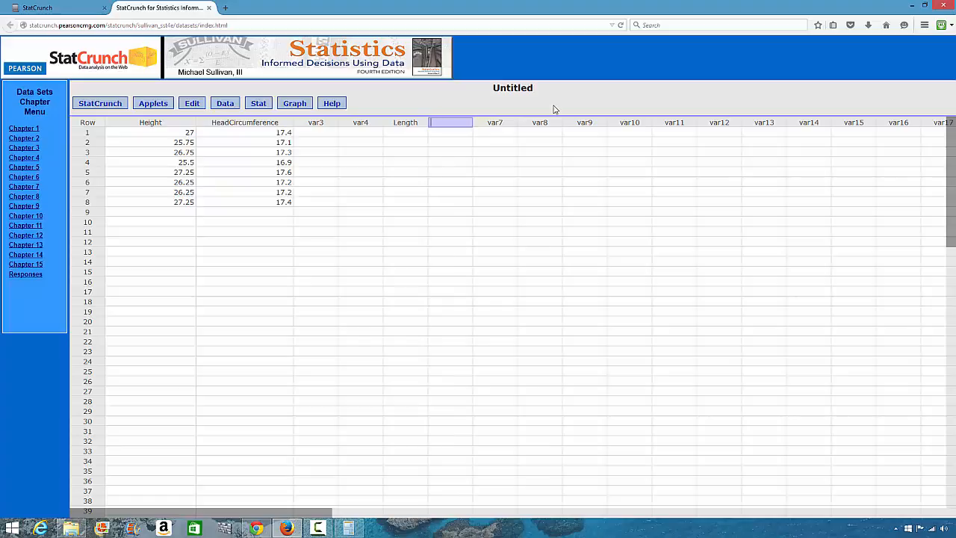
text(Weight)
Enter the Length values 138, 135, 130, 120.5, 149 and 141 in rows 1 to 6.
click(400, 133)
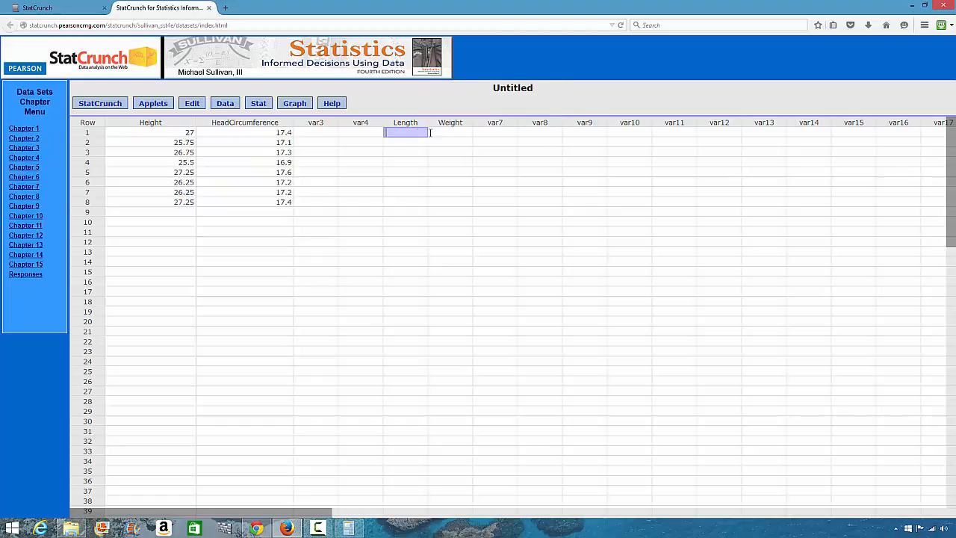
text(138.0)
key(Return)
text(135)
key(Return)
text(130)
key(Return)
text(120.5)
key(Return)
text(14)
key(Return)
text(141)
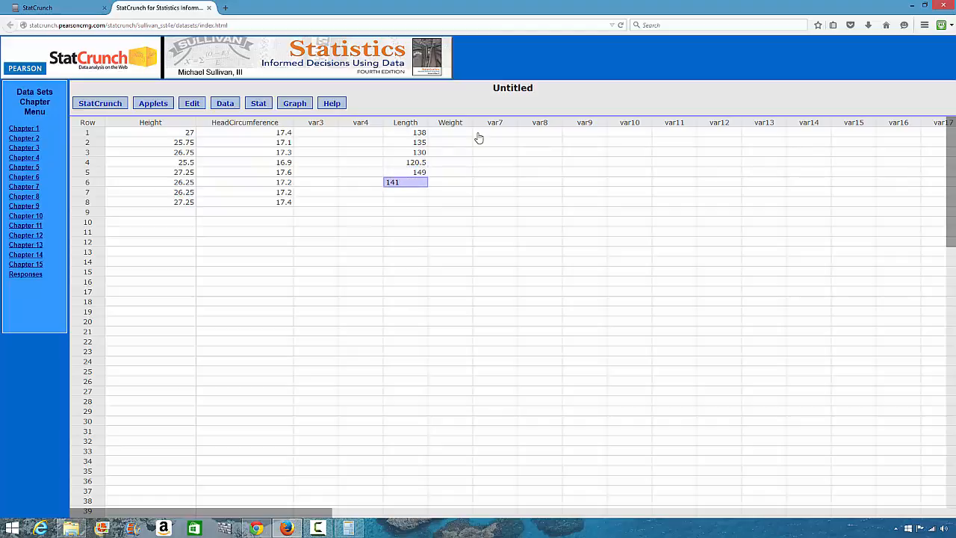
key(Return)
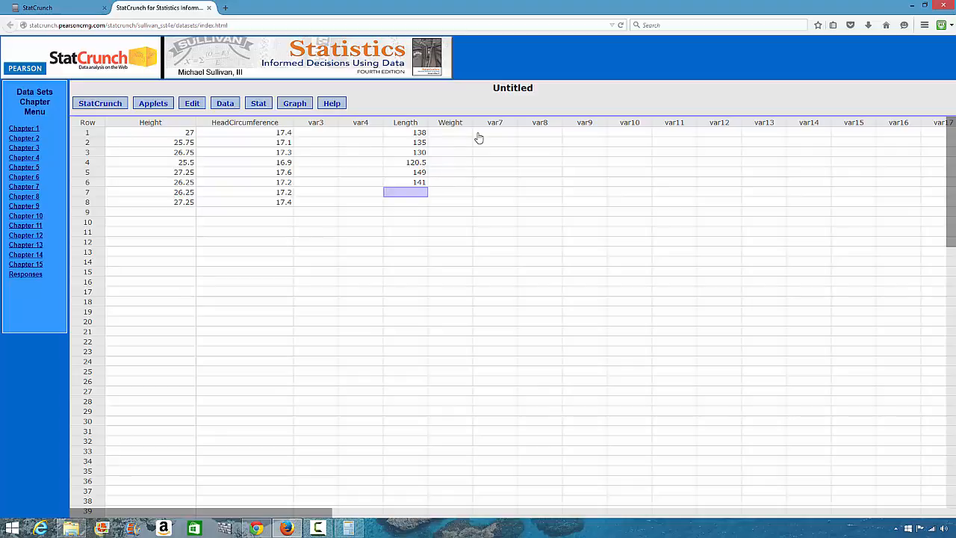
Enter the Length values 141, 150, 166, 151.5, 129.5 and 150 in rows 7 to 12.
text(141)
key(Return)
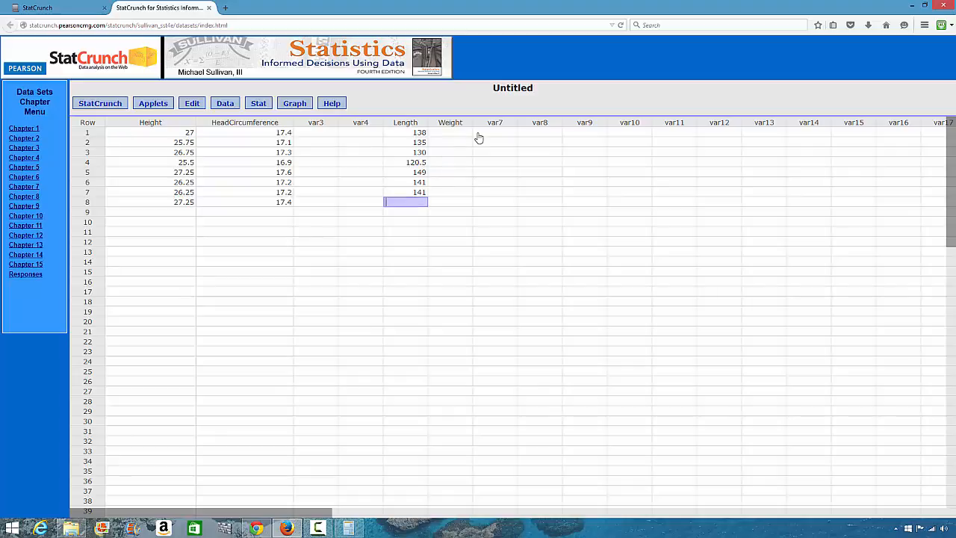
text(150)
key(Return)
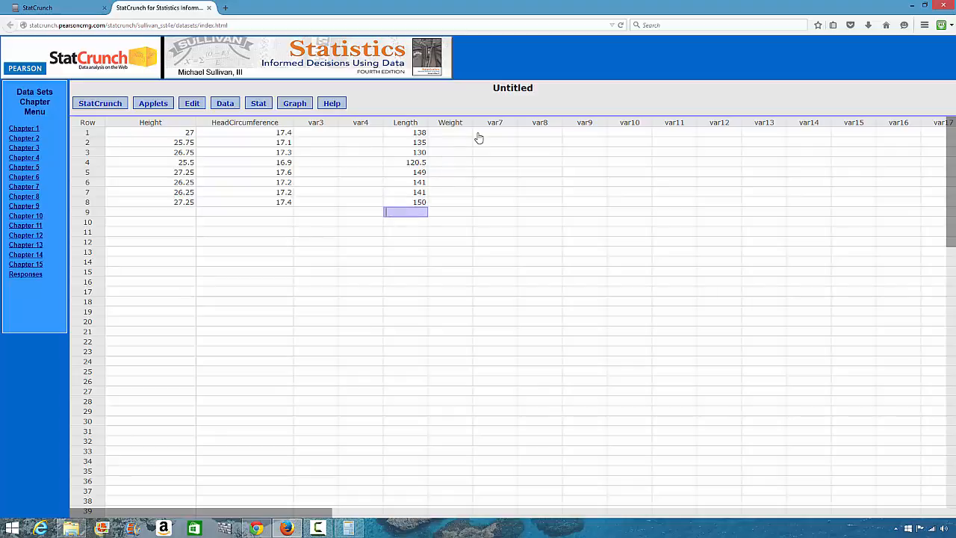
text(166)
key(Return)
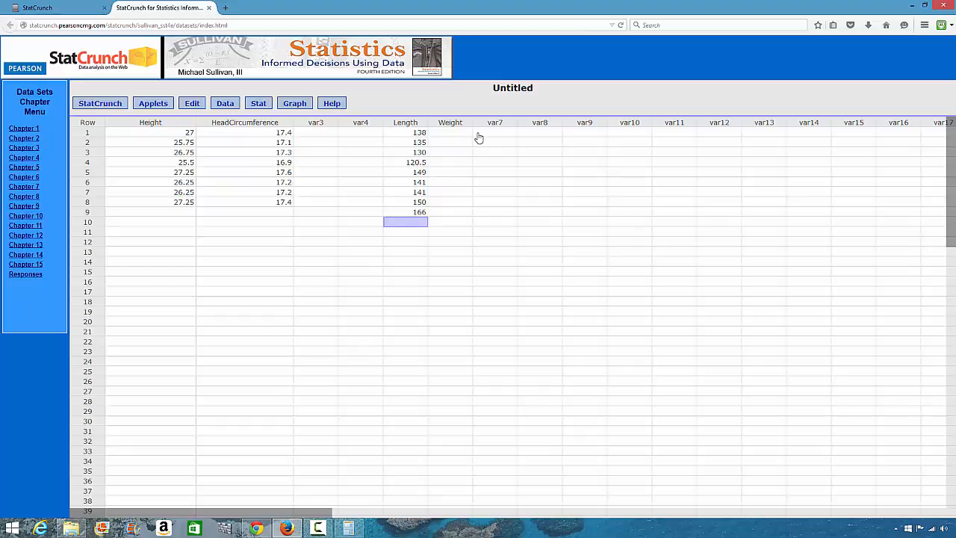
text(151.5)
key(Return)
text(12)
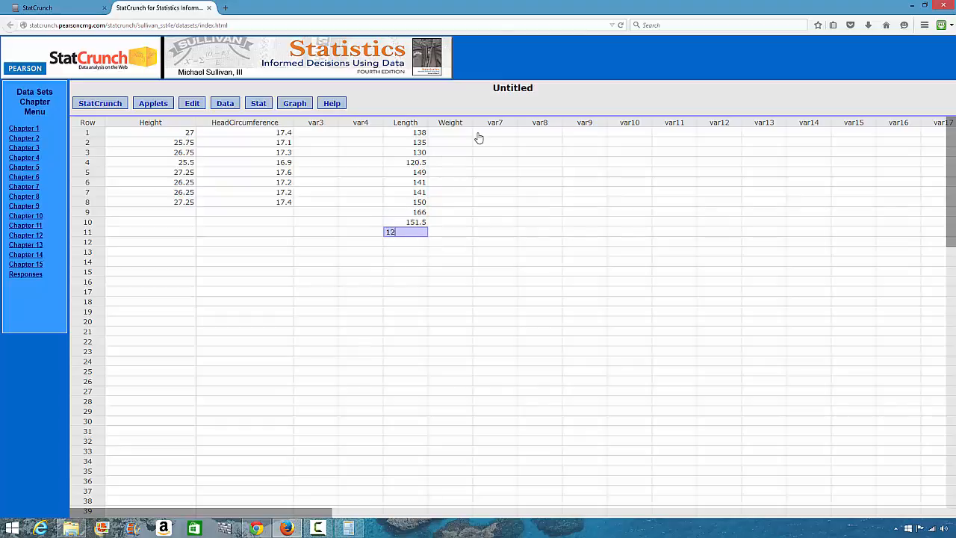
text(9.5)
key(Return)
text(150)
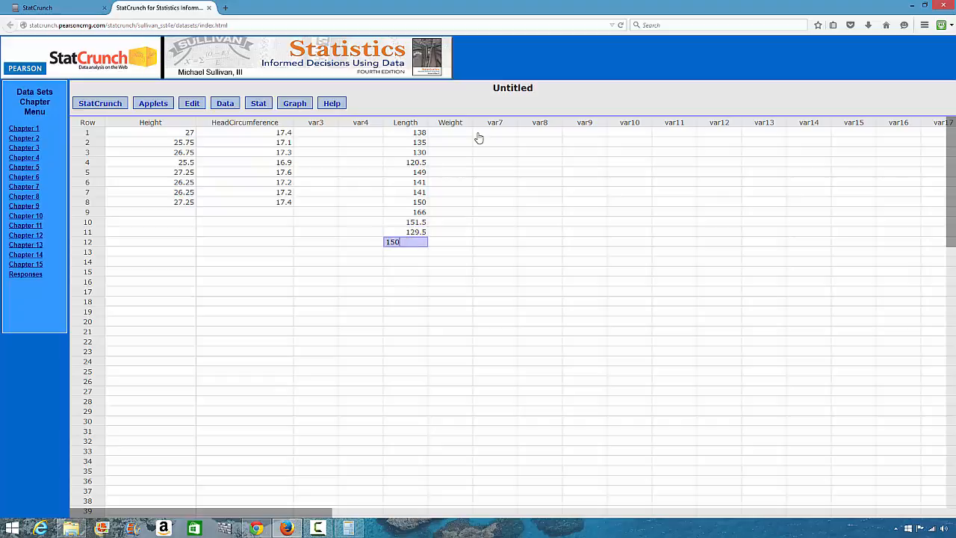
key(Return)
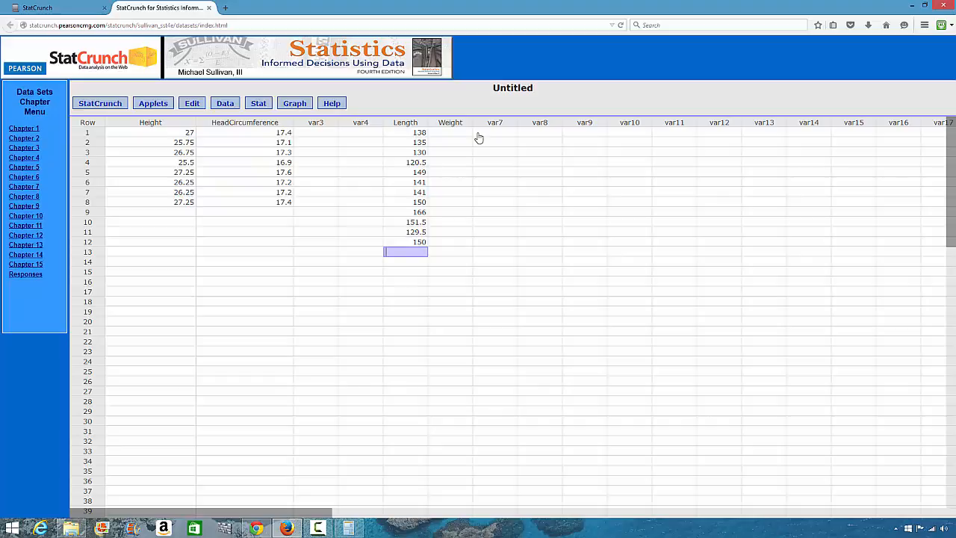
Enter the Weight values 110, 60, 90, 60, 85 and 105 in rows 1 to 6.
key(Right)
key(Up)
key(Up)
key(Up)
key(Up)
key(Up)
key(Up)
key(Up)
key(Up)
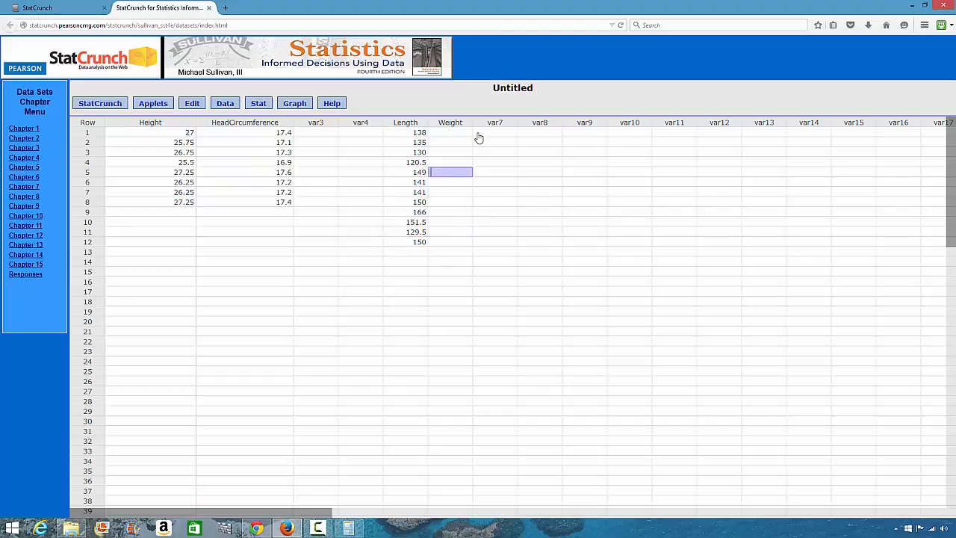
key(Up)
key(Up)
key(Up)
key(Up)
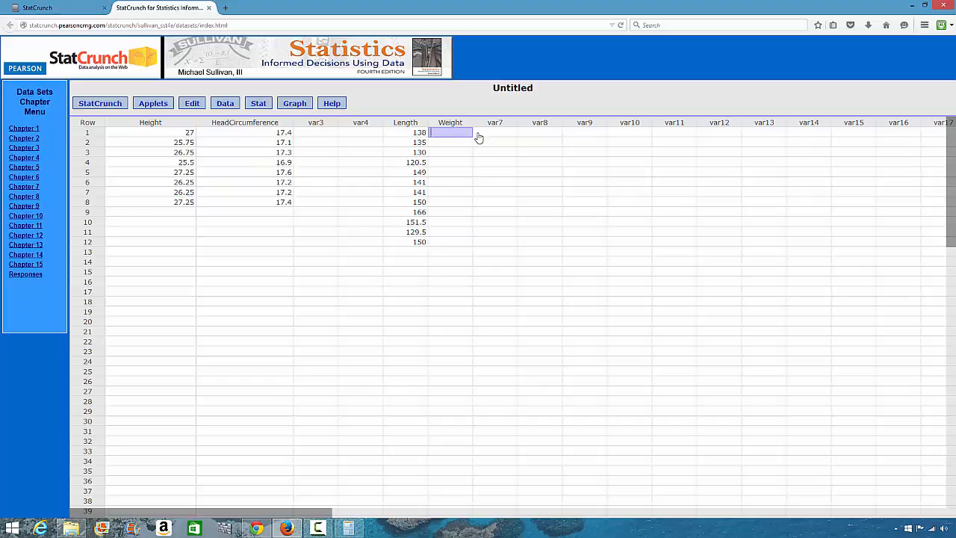
text(110)
key(Return)
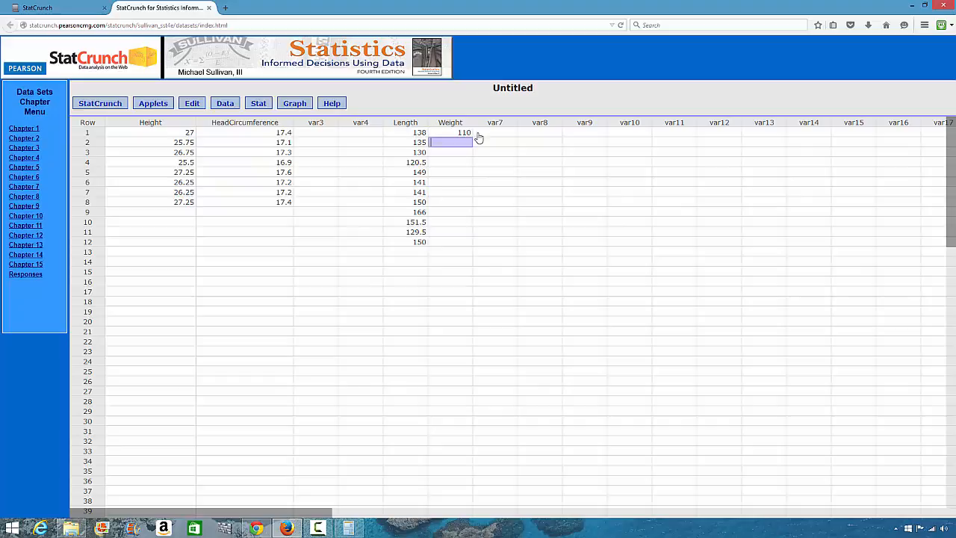
text(60)
key(Return)
text(90)
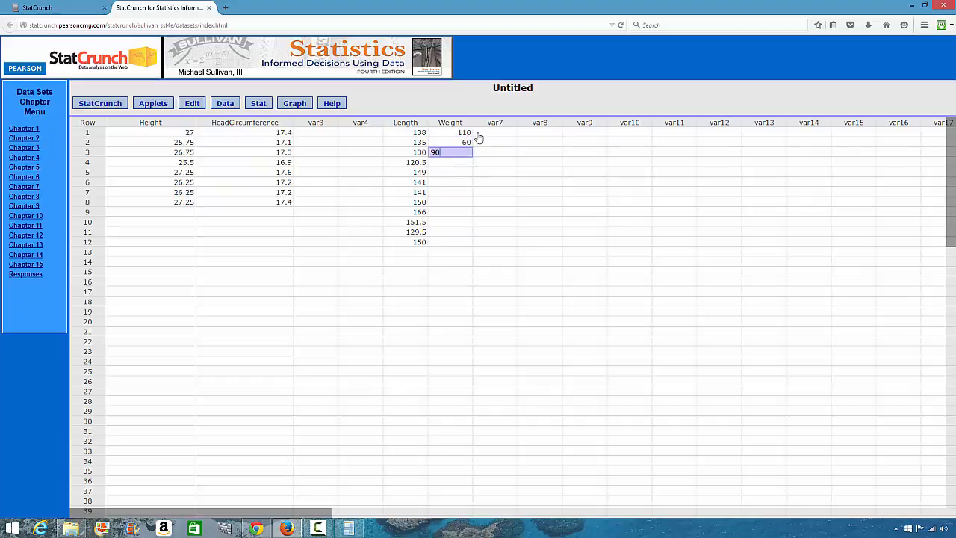
key(Return)
text(60)
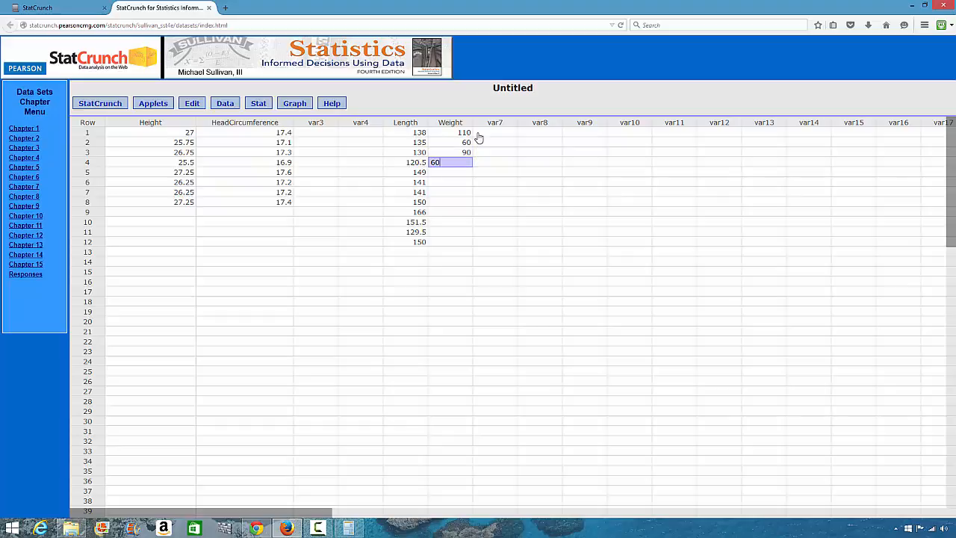
key(Return)
text(85)
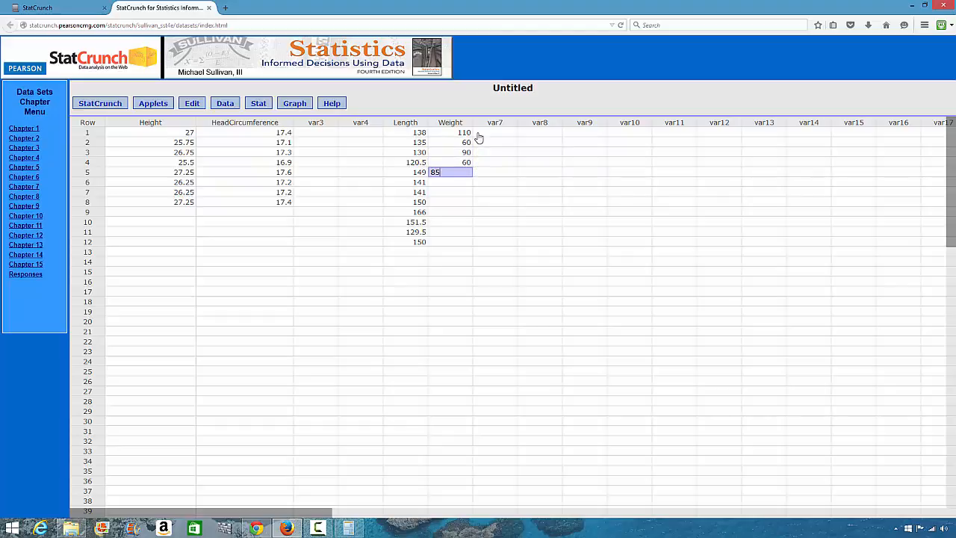
key(Return)
text(105)
key(Return)
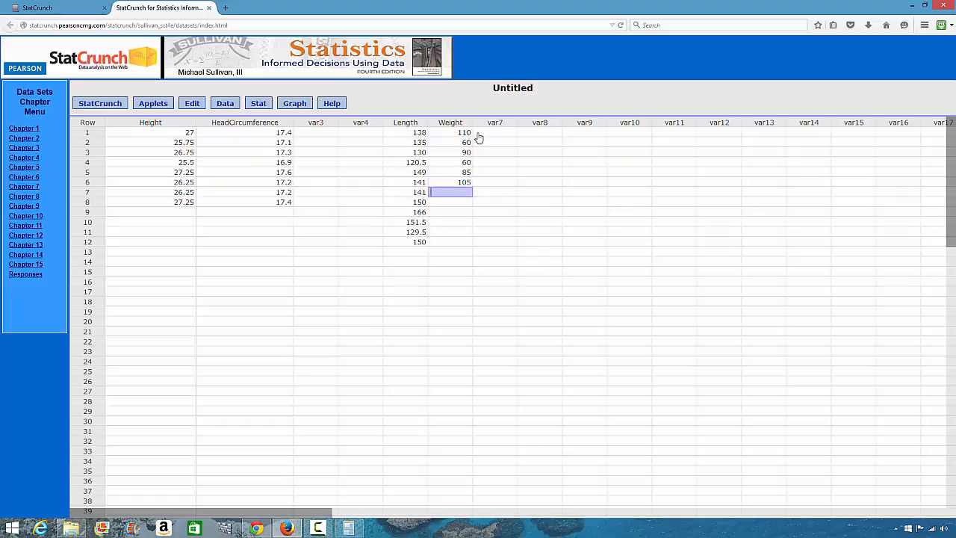
Enter the Weight values 110, 85, 155, 140, 105 and 110 in rows 7 to 12.
text(110)
key(Return)
text(85)
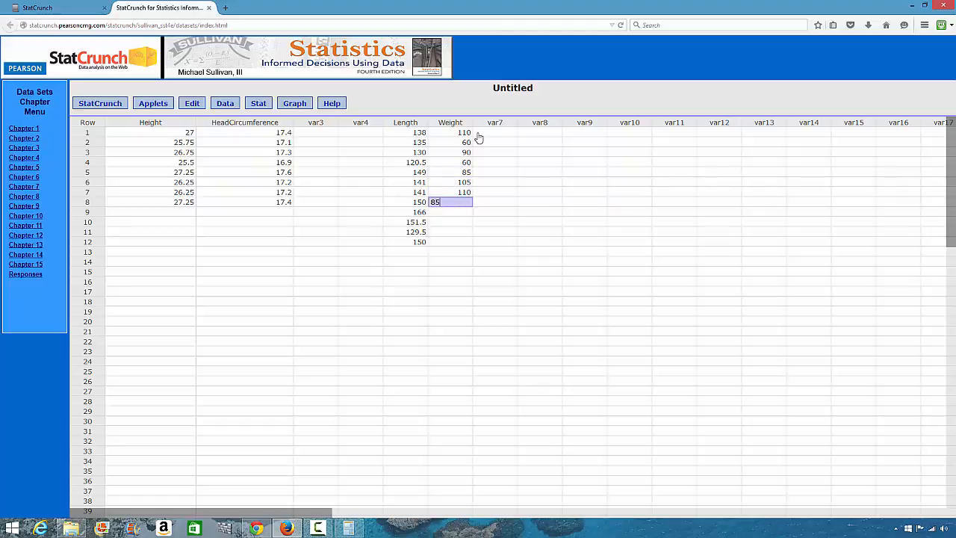
key(Return)
text(155)
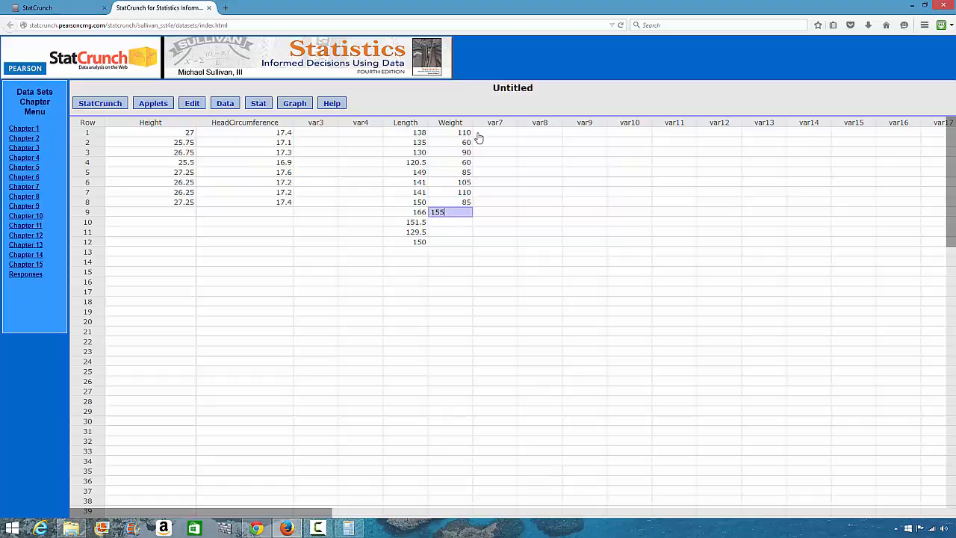
key(Return)
text(140)
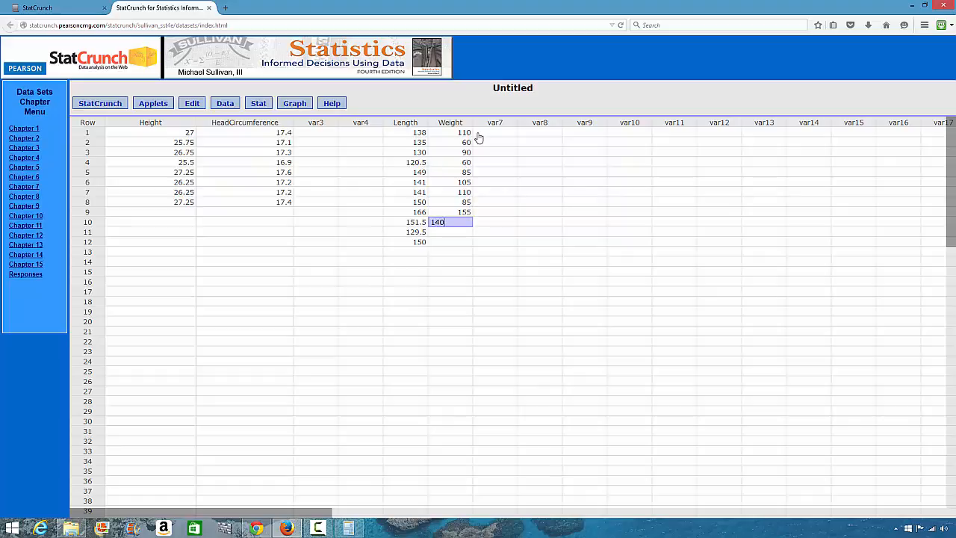
key(Return)
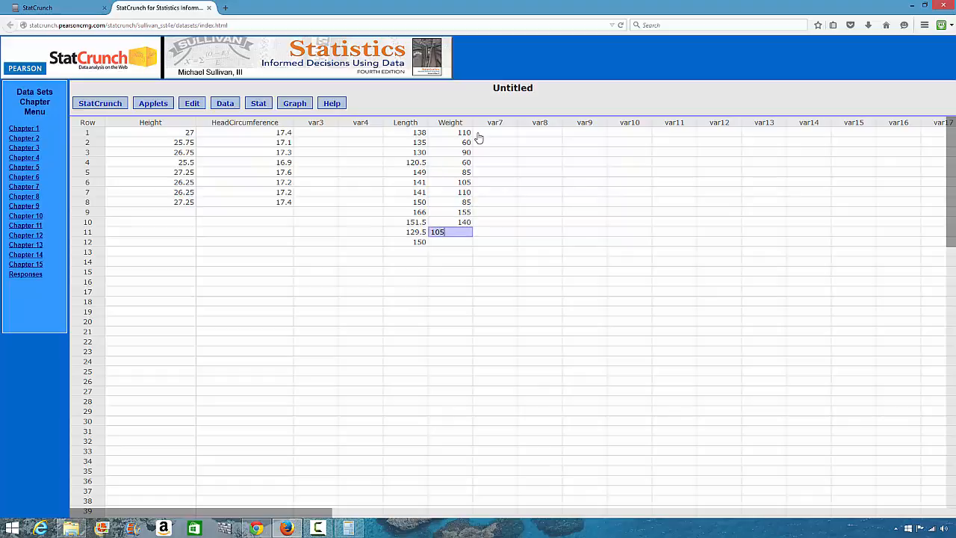
text(105)
key(Return)
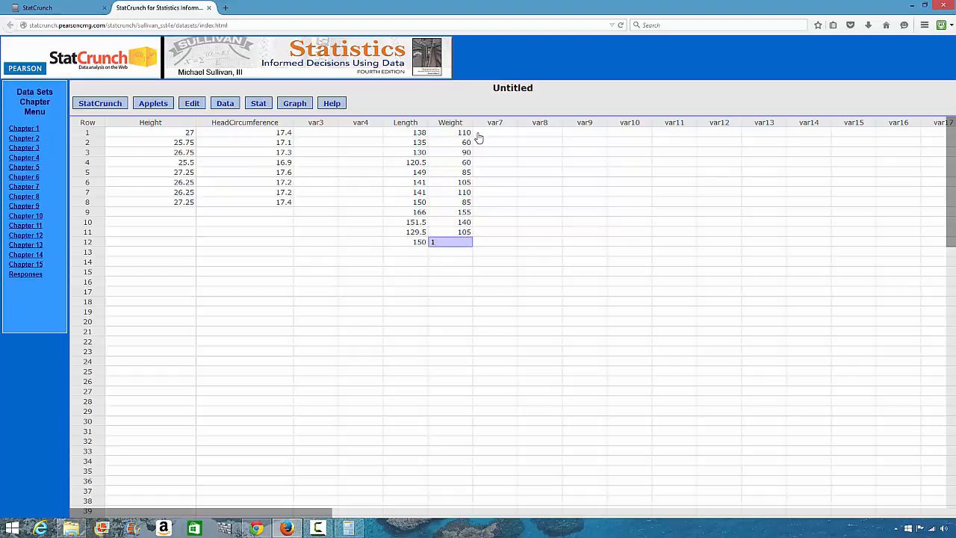
key(Return)
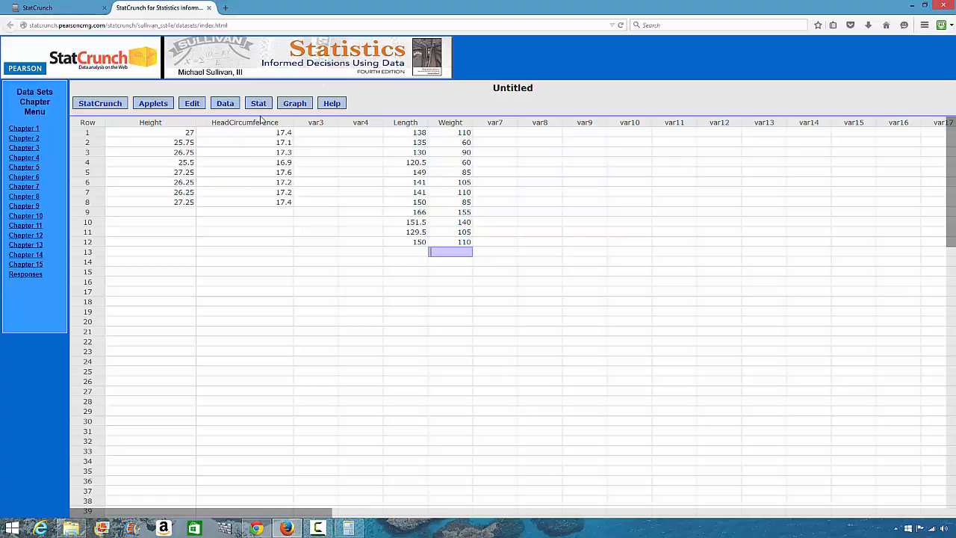
Compute a simple linear regression with Length as the X variable and Weight as the Y variable.
click(260, 108)
mouse_move(267, 195)
click(359, 195)
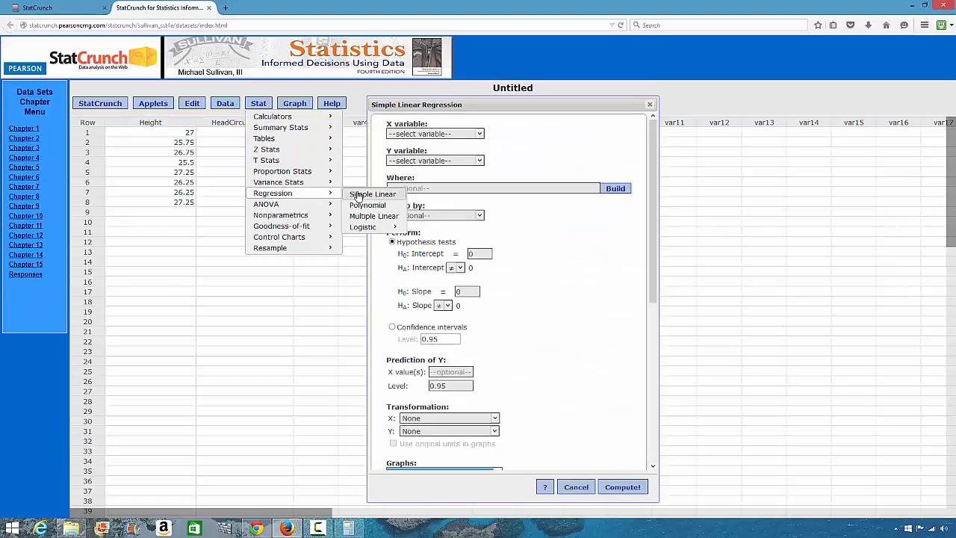
click(415, 135)
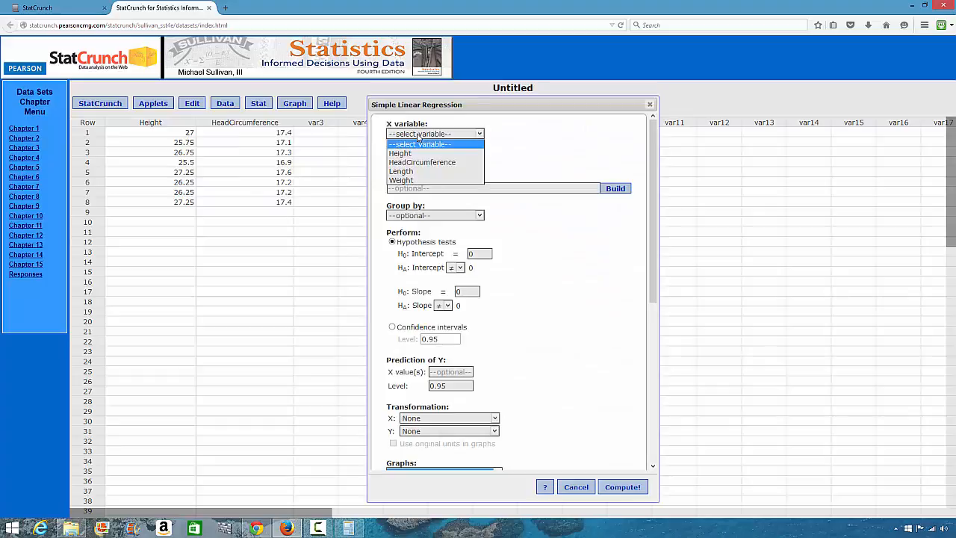
click(401, 171)
drag(427, 105, 596, 115)
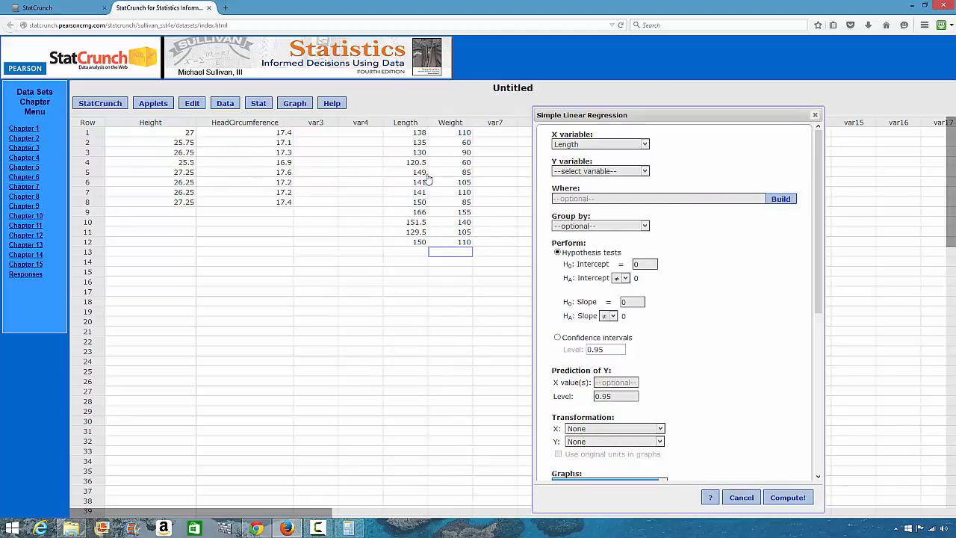
click(612, 174)
click(590, 216)
drag(728, 111, 729, 86)
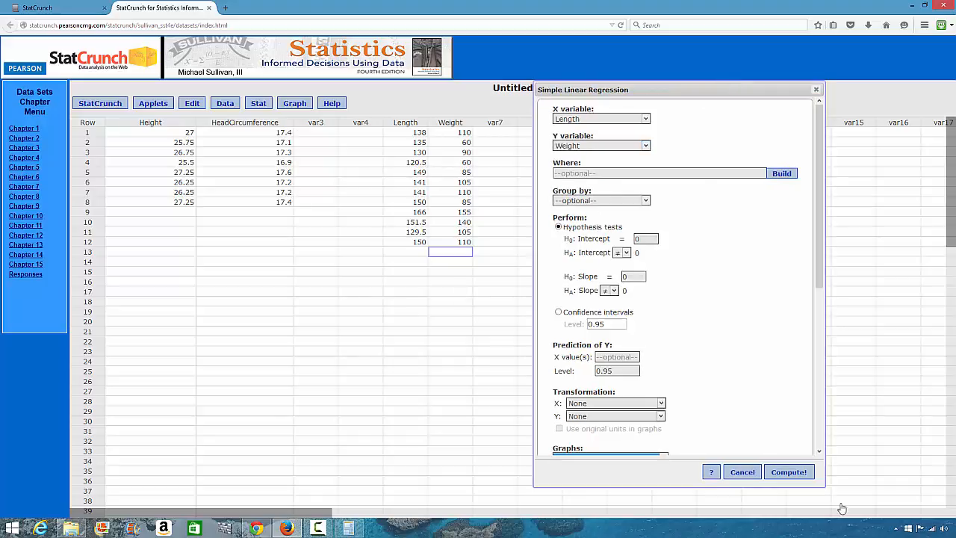
scroll(771, 452, down, 5)
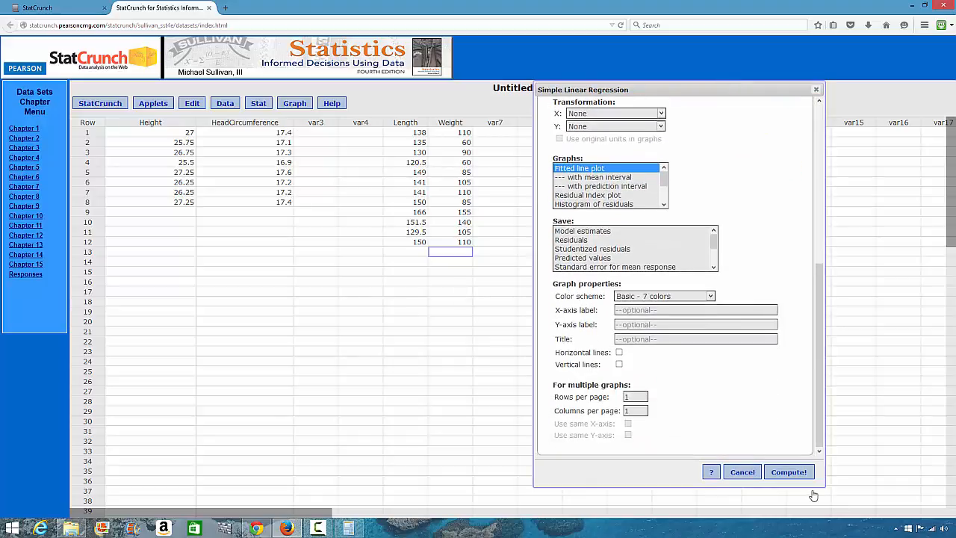
click(797, 472)
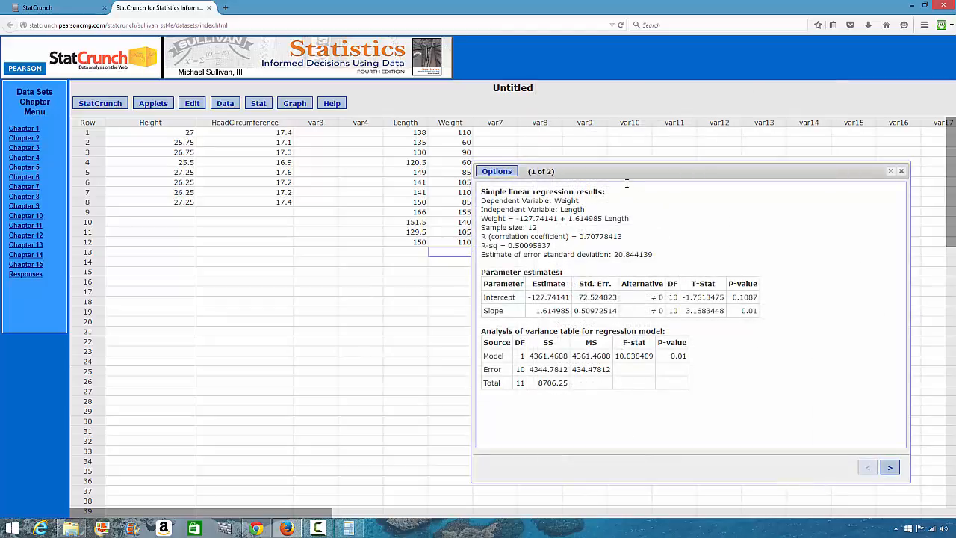
View the fitted line plot of Weight against Length, and return to the numeric regression results.
drag(625, 169, 638, 150)
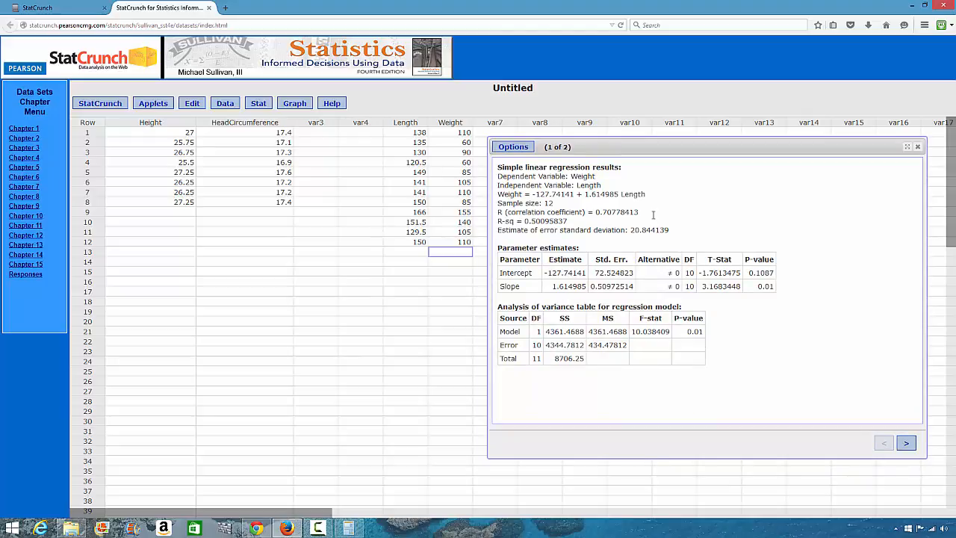
click(906, 443)
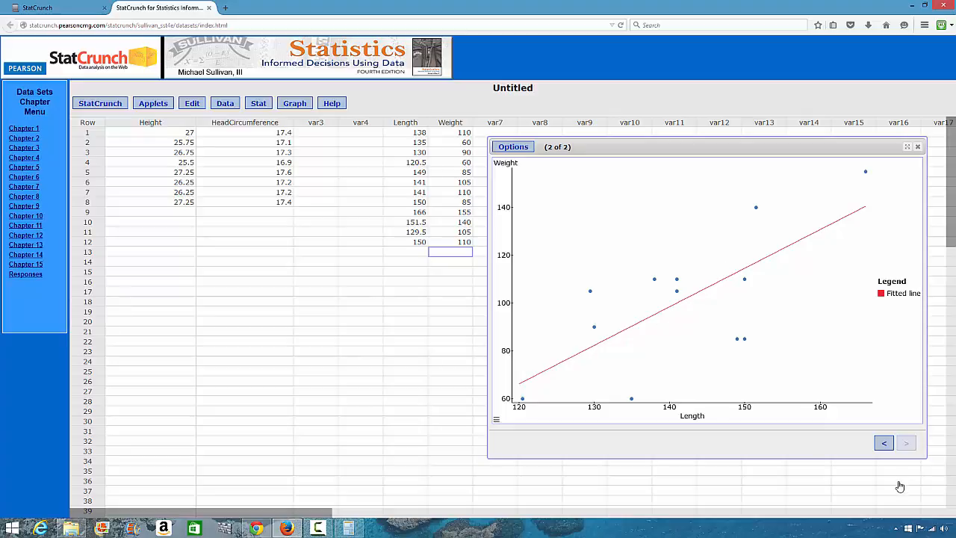
click(883, 443)
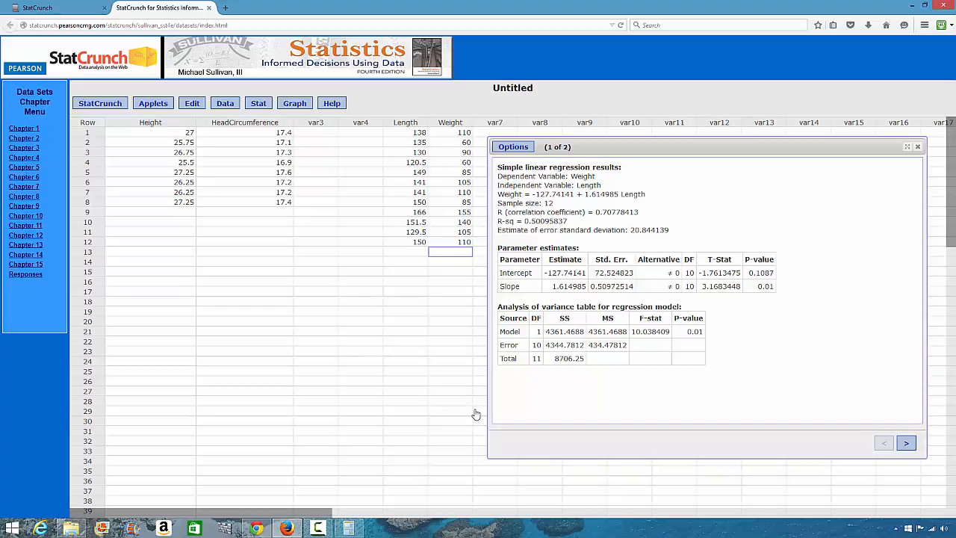
Switch to the homework presentation and review the slides with the bear data and the x-y data sets of questions 5 to 7.
mouse_move(289, 532)
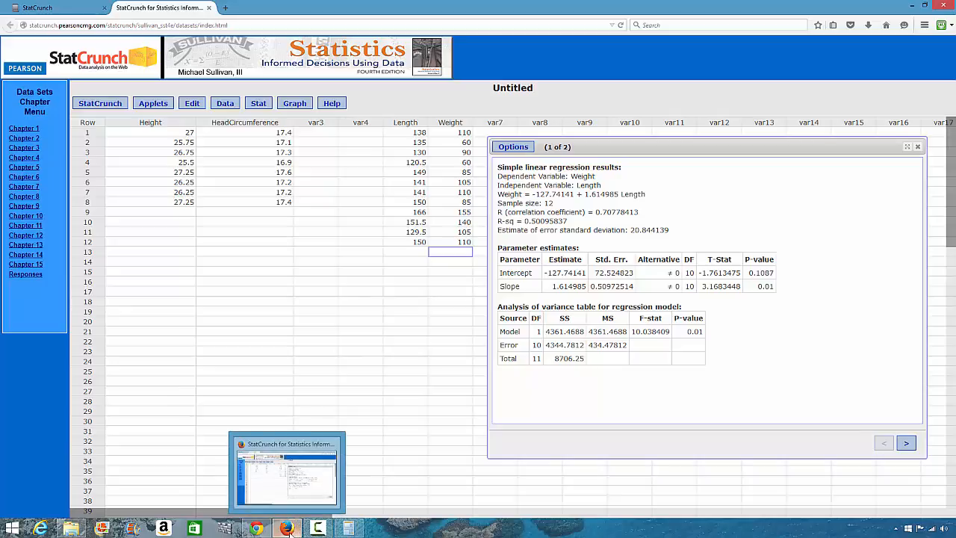
click(256, 528)
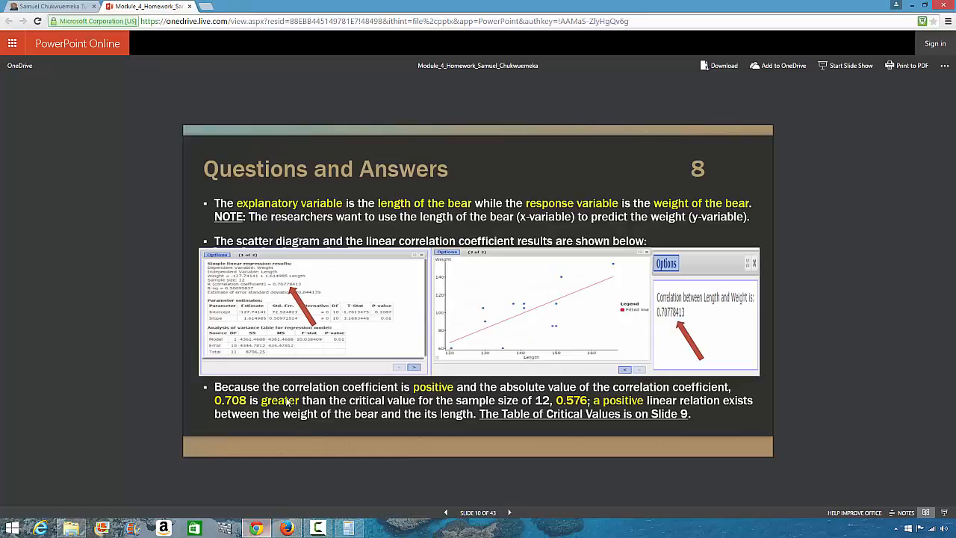
click(446, 513)
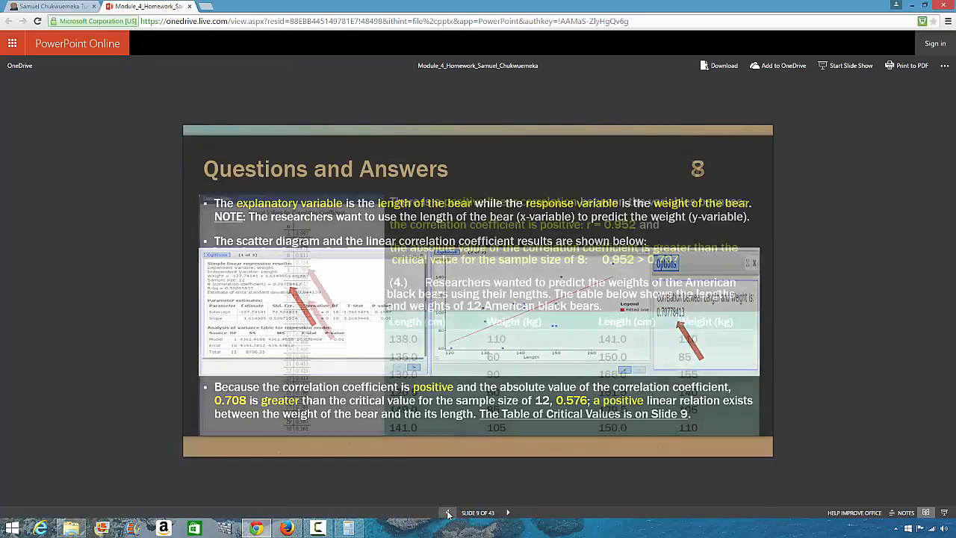
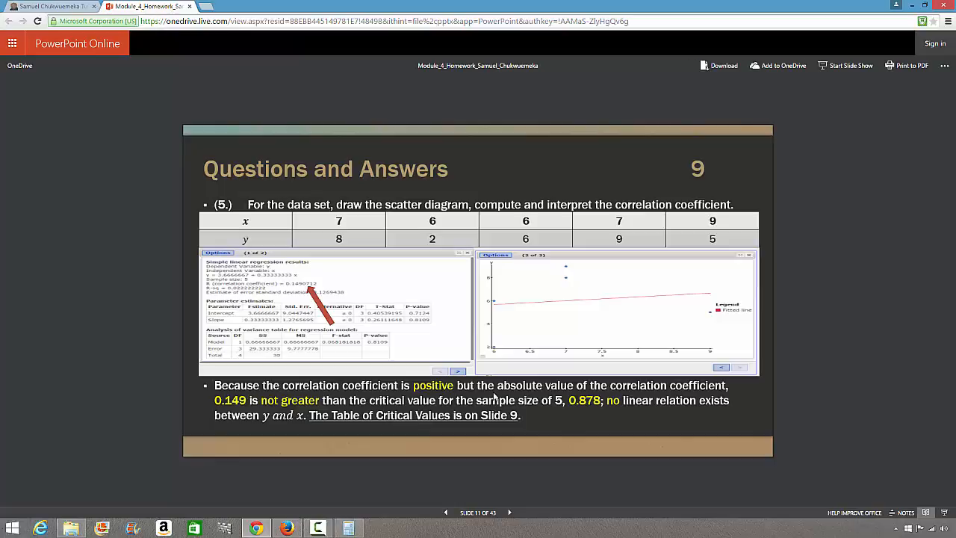
click(508, 513)
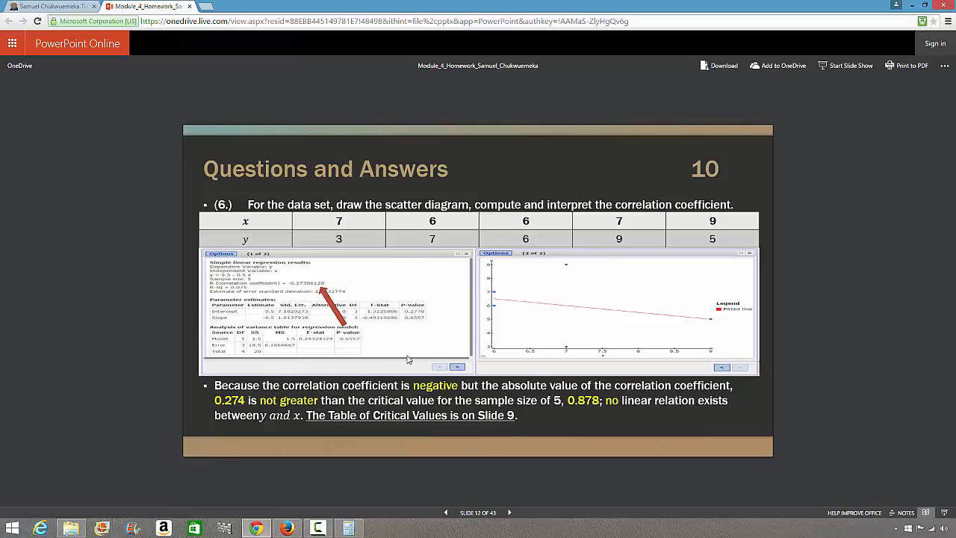
click(509, 513)
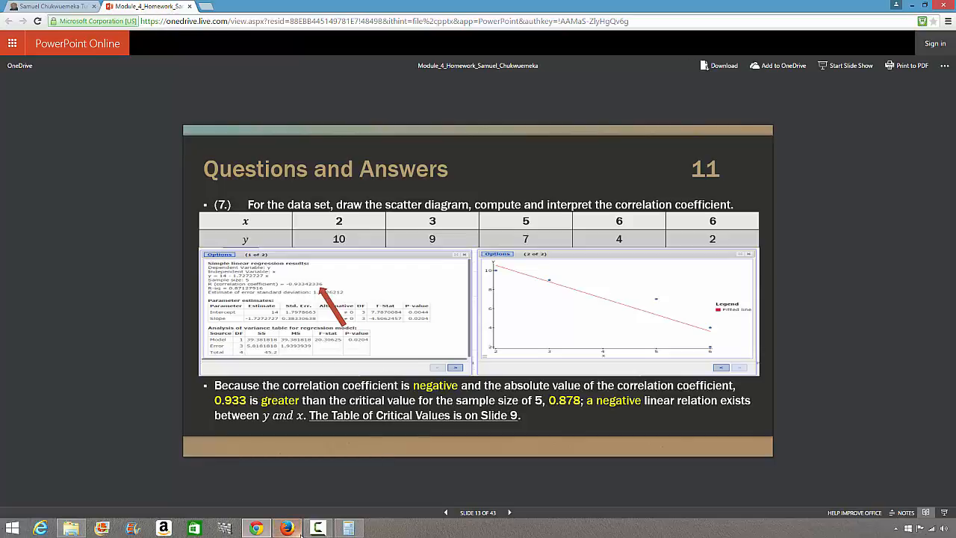
Return to StatCrunch and close the regression results for x and y.
mouse_move(292, 530)
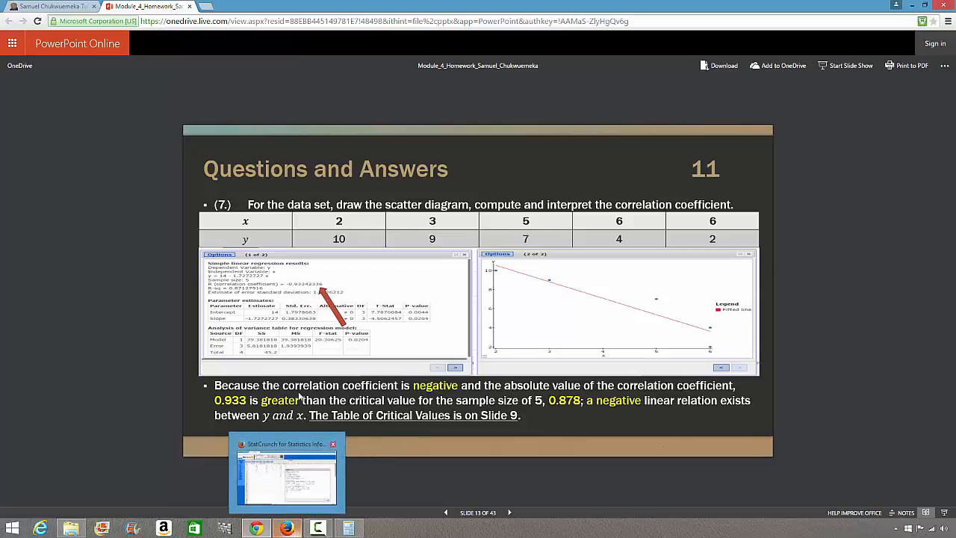
click(288, 529)
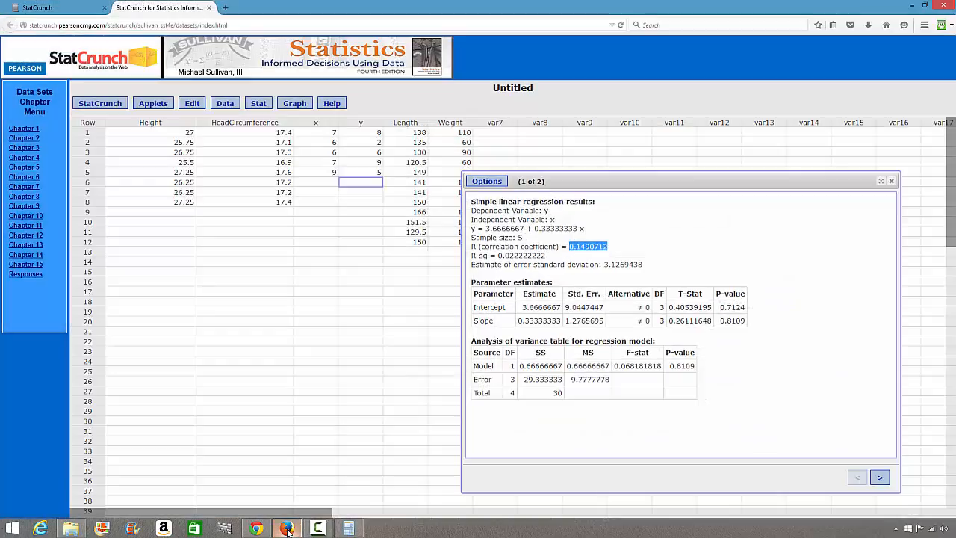
click(892, 181)
Replace the x column values in rows 1 to 5 with 2, 3, 5, 6 and 6.
click(318, 134)
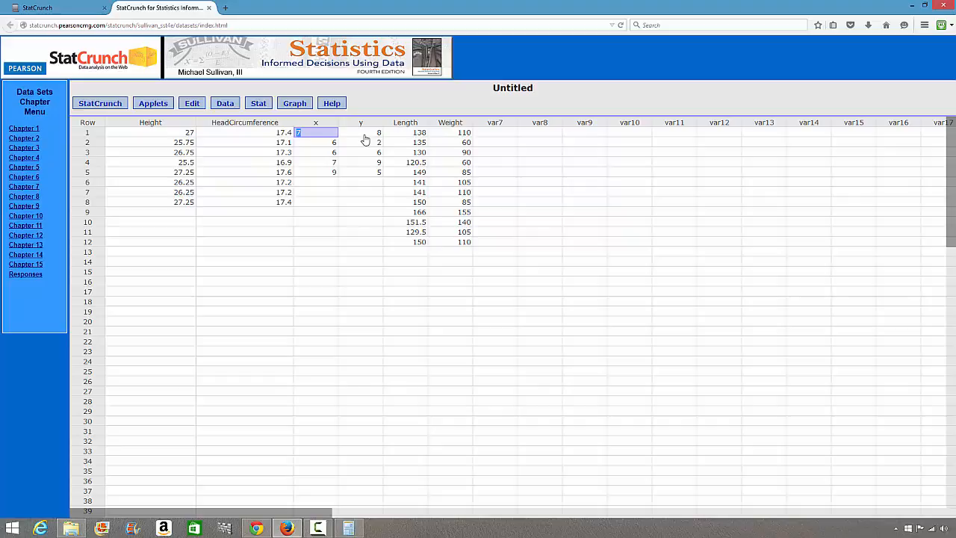
text(2)
key(Return)
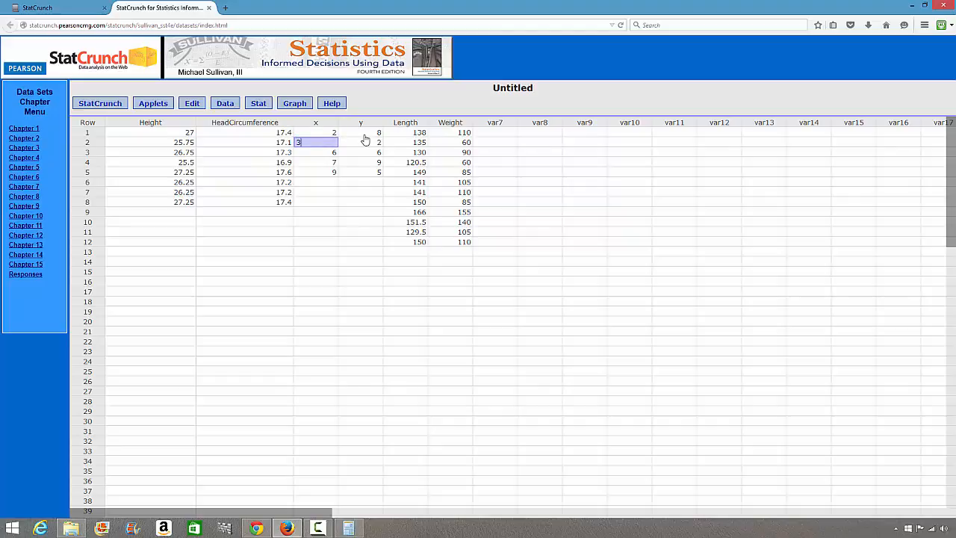
key(Return)
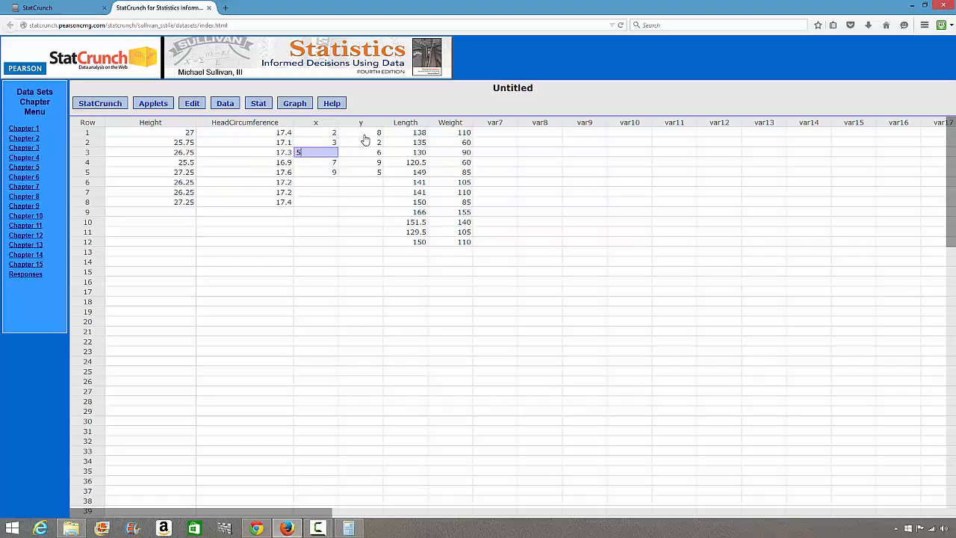
text(5)
key(Return)
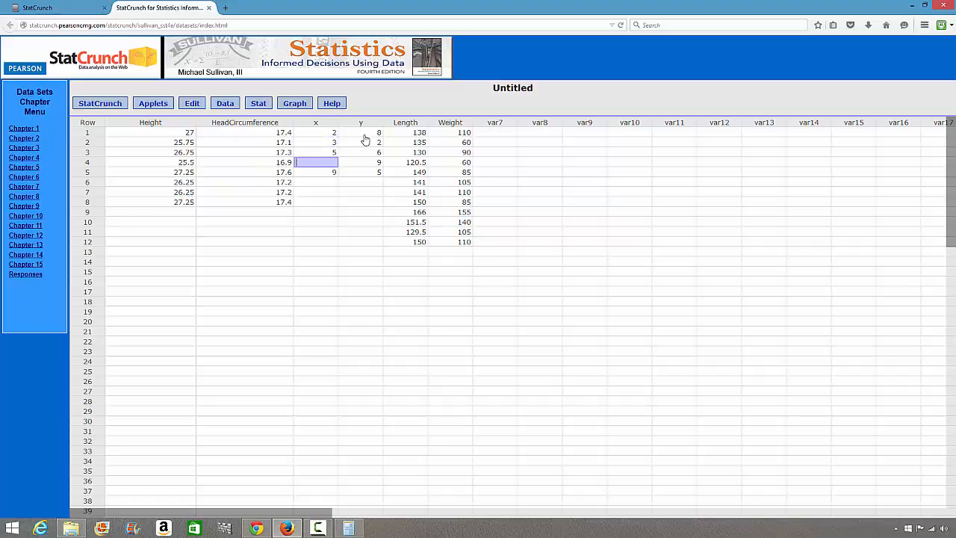
key(Return)
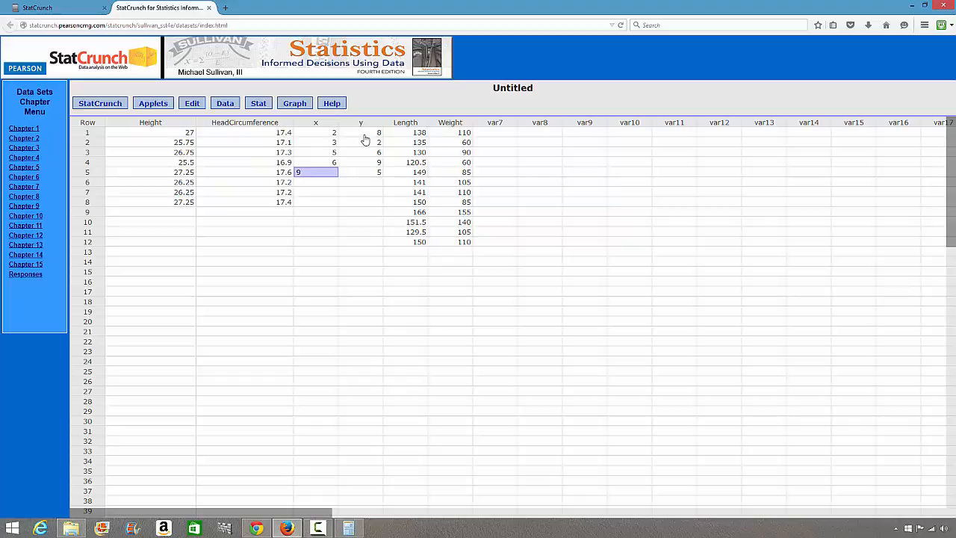
text(6)
Replace the y column values in rows 1 to 5 with 10, 9, 7, 4 and 2.
key(Tab)
key(Up)
key(Up)
key(Up)
key(Up)
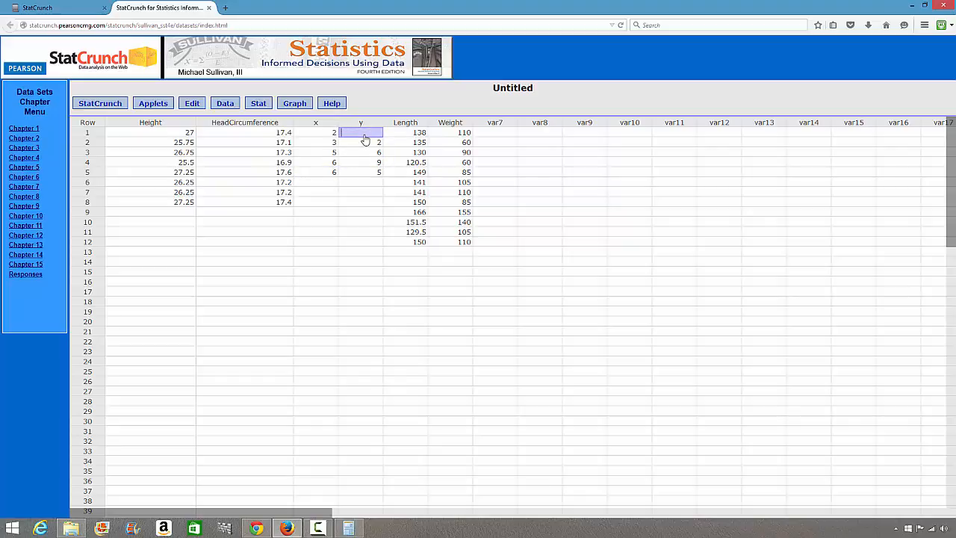
text(10)
key(Return)
text(9)
key(Return)
text(7)
key(Return)
key(Return)
text(2)
key(Return)
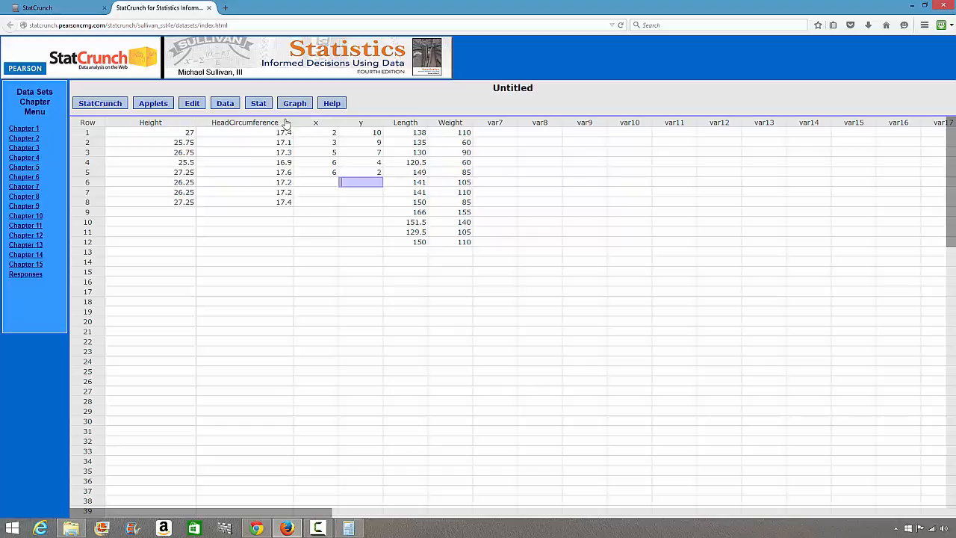
Compute a simple linear regression with x as the X variable and y as the Y variable, and move the results window higher.
click(262, 105)
mouse_move(273, 194)
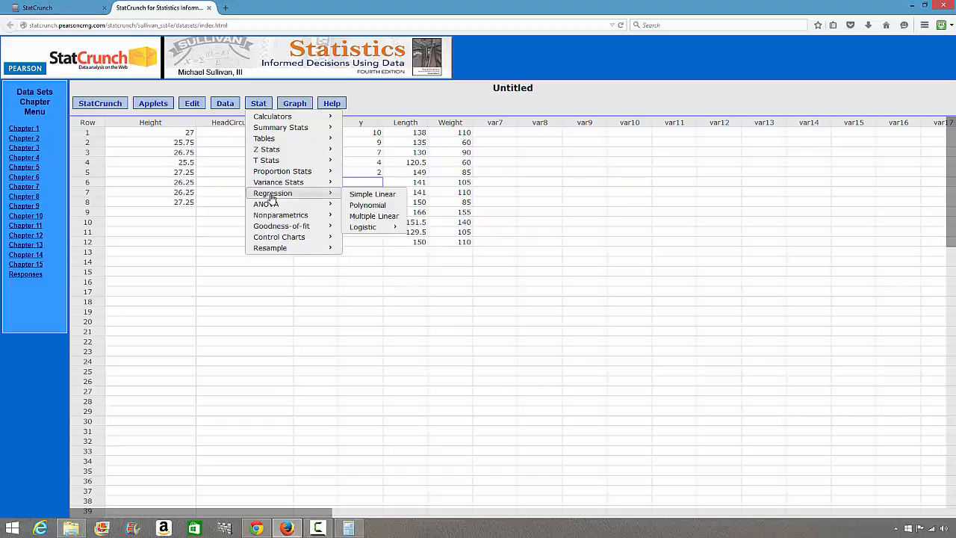
click(355, 195)
click(451, 134)
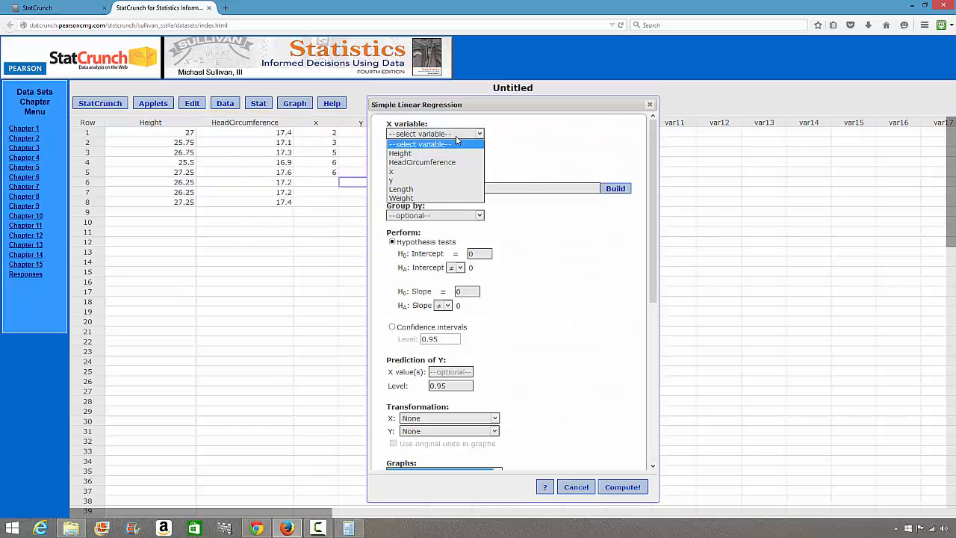
click(446, 171)
click(447, 161)
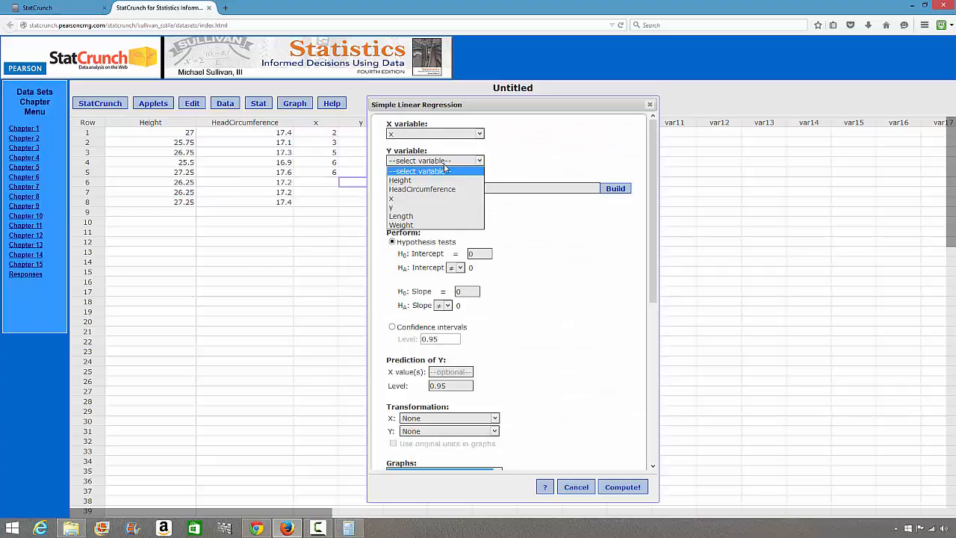
click(438, 208)
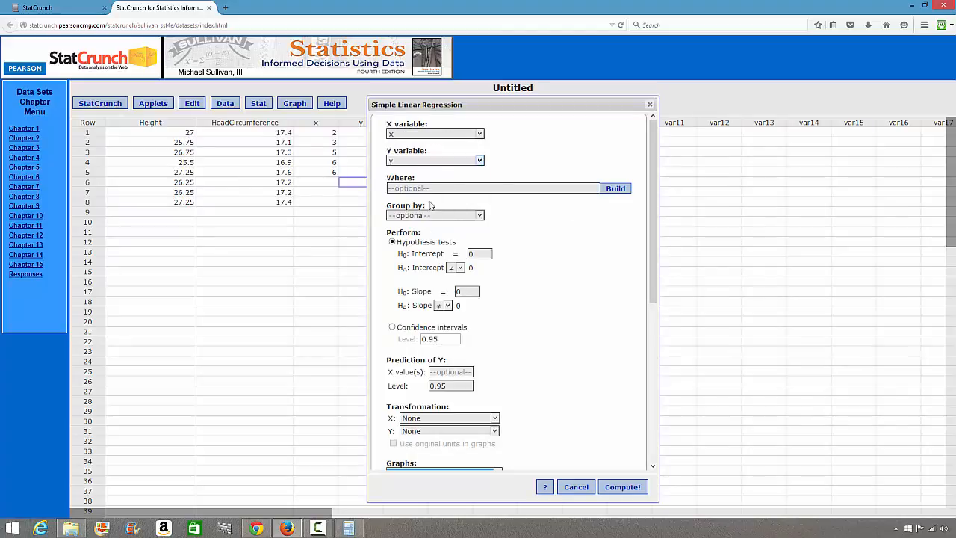
click(622, 487)
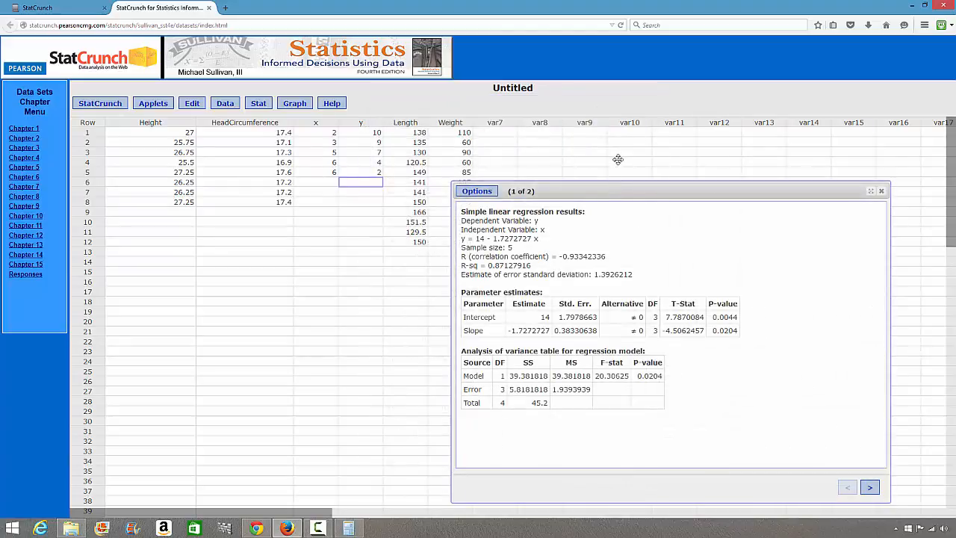
drag(619, 192, 626, 132)
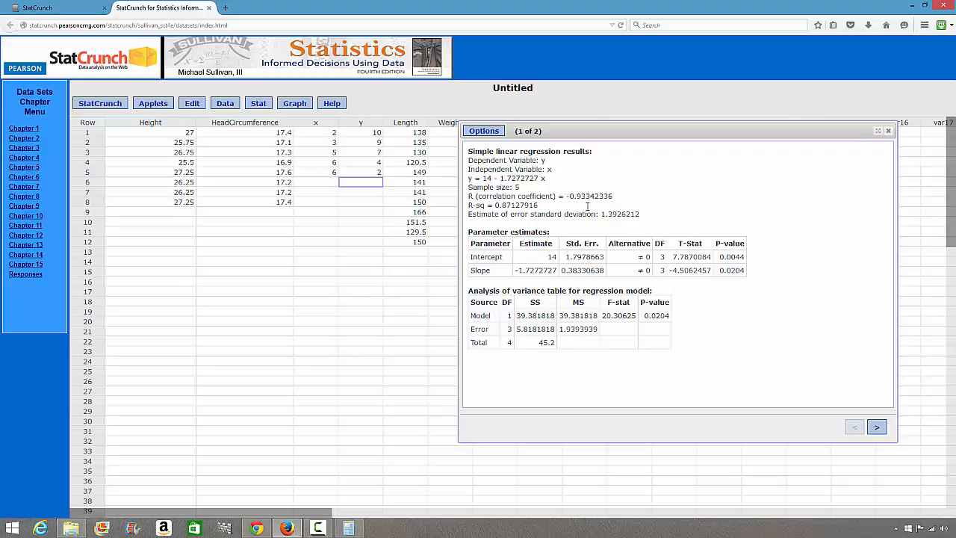
Switch to the homework presentation, go back to the critical values table on slide 9, and compare it with the correlation coefficient in StatCrunch.
click(258, 530)
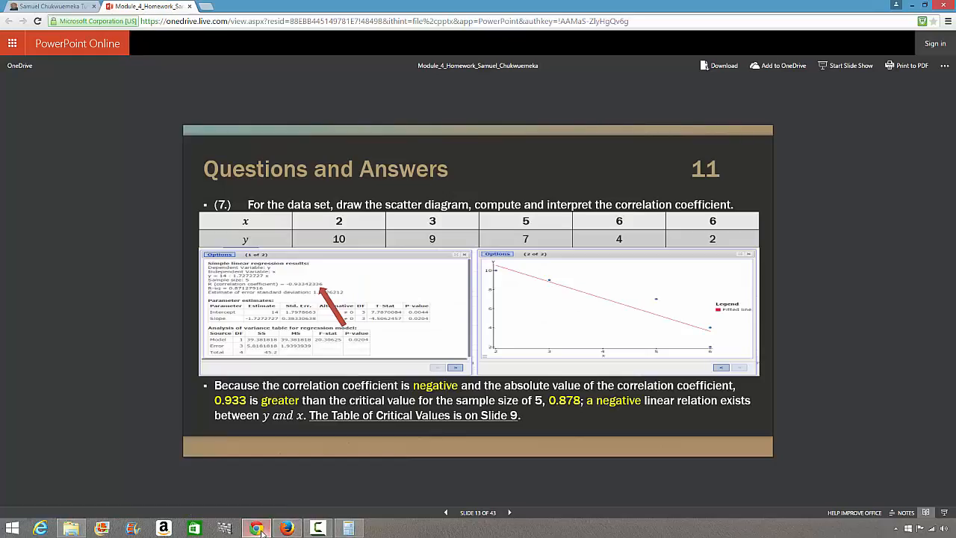
click(446, 513)
click(446, 514)
click(446, 513)
click(446, 514)
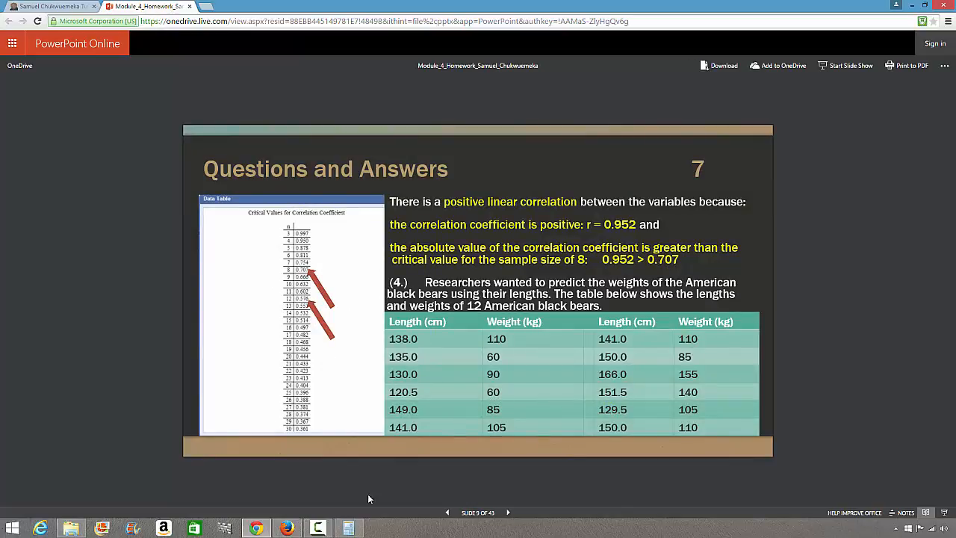
click(287, 528)
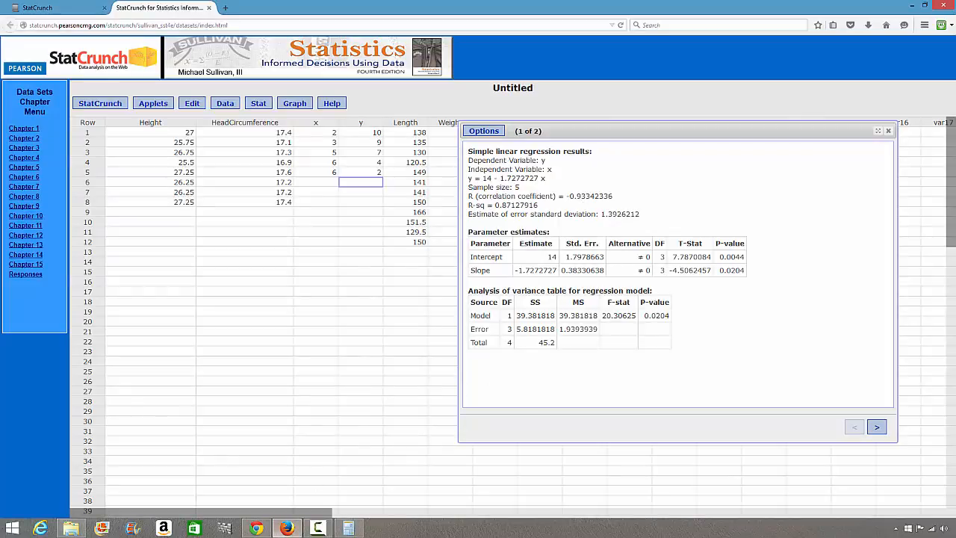
click(287, 528)
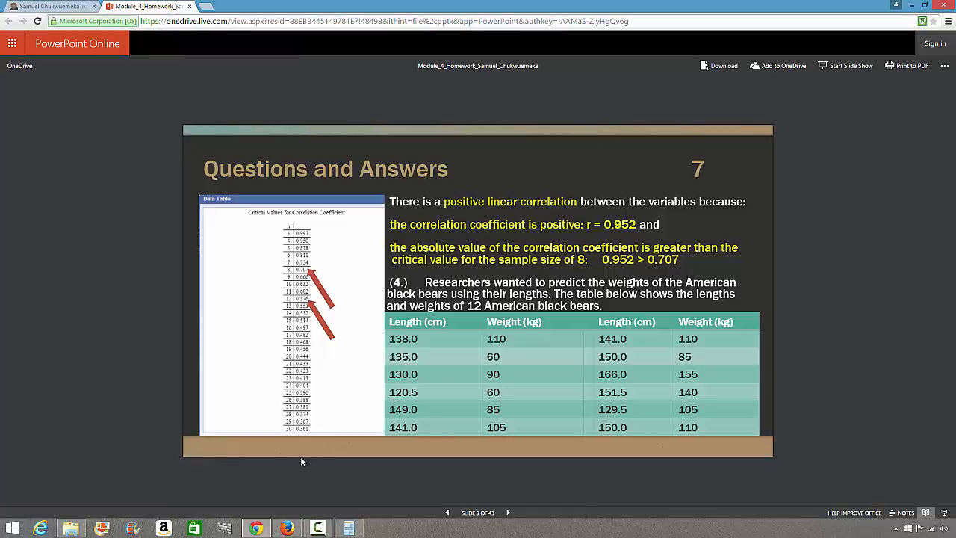
click(296, 523)
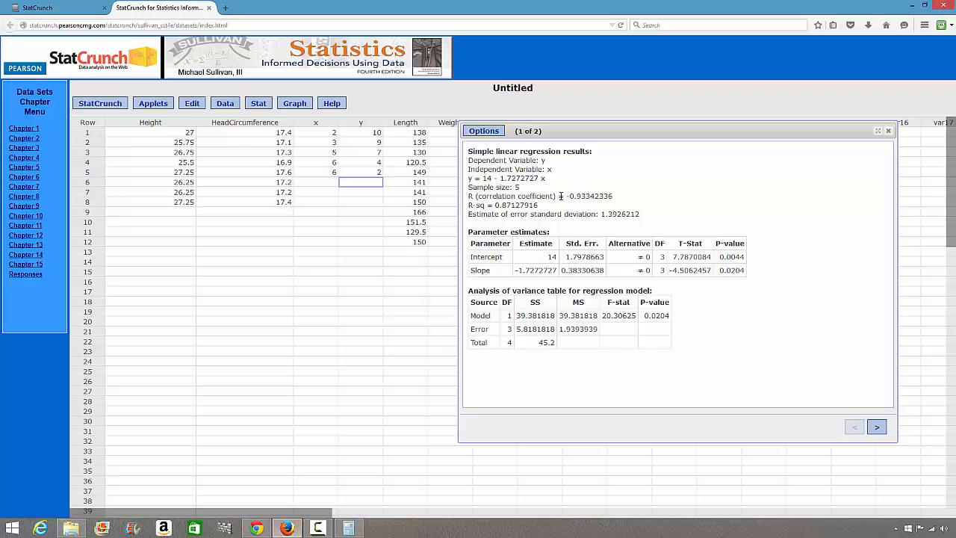
drag(568, 197, 574, 200)
click(291, 528)
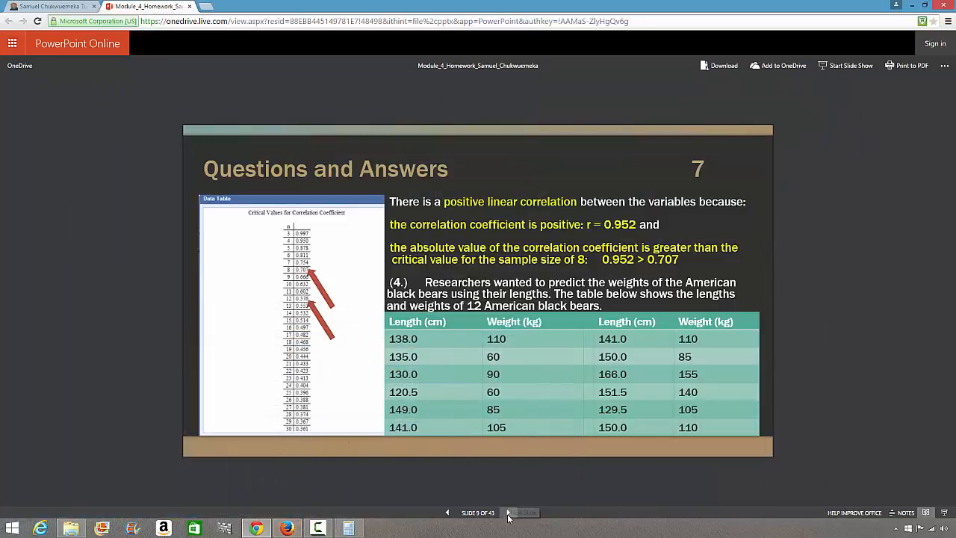
Review the interpretation of question 7 on slide 13 and advance to the data set of question 8.
click(508, 513)
click(509, 513)
click(509, 513)
click(508, 513)
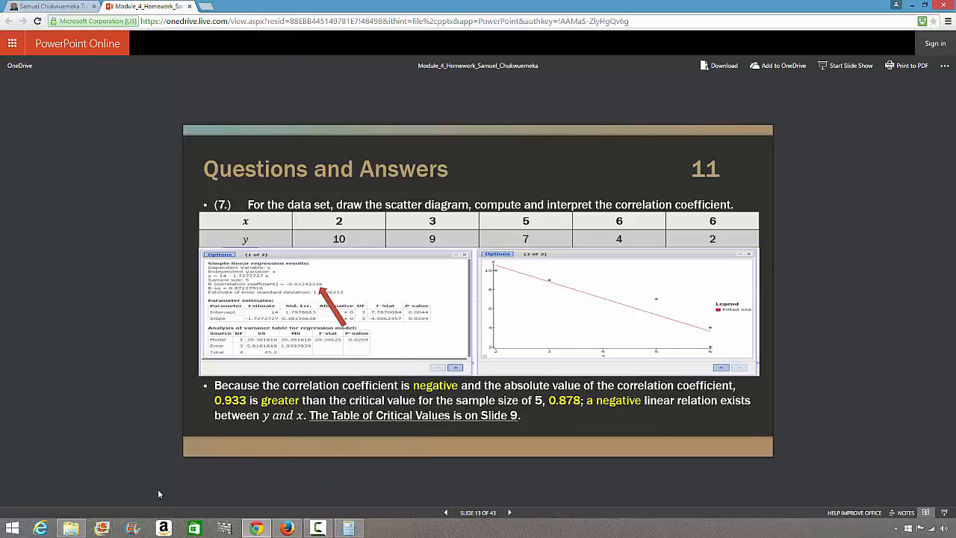
click(510, 514)
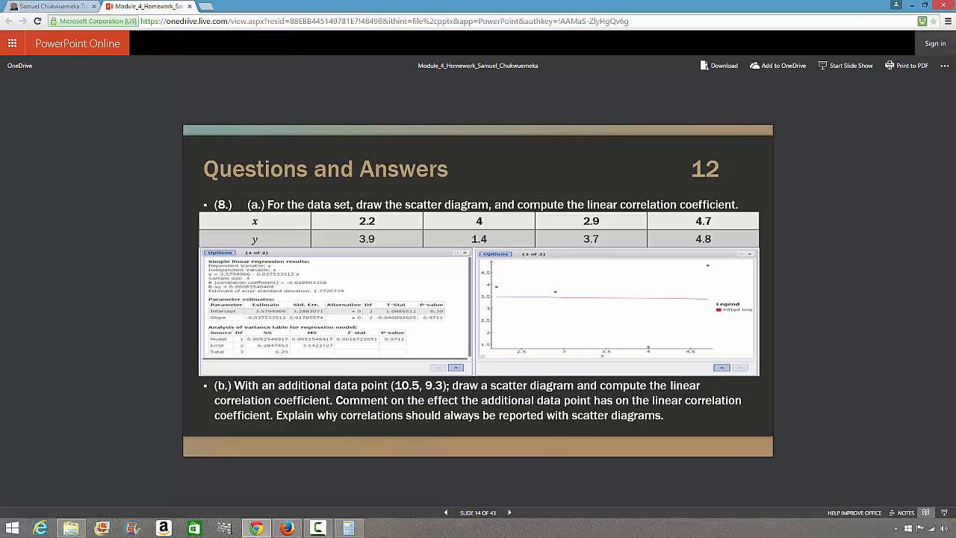
Switch back to StatCrunch and close the regression results window.
click(287, 529)
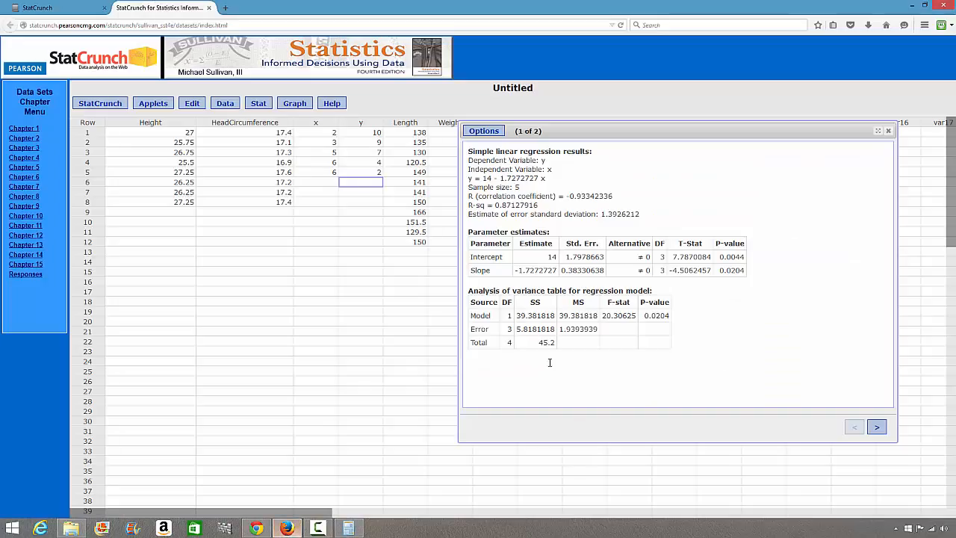
click(888, 132)
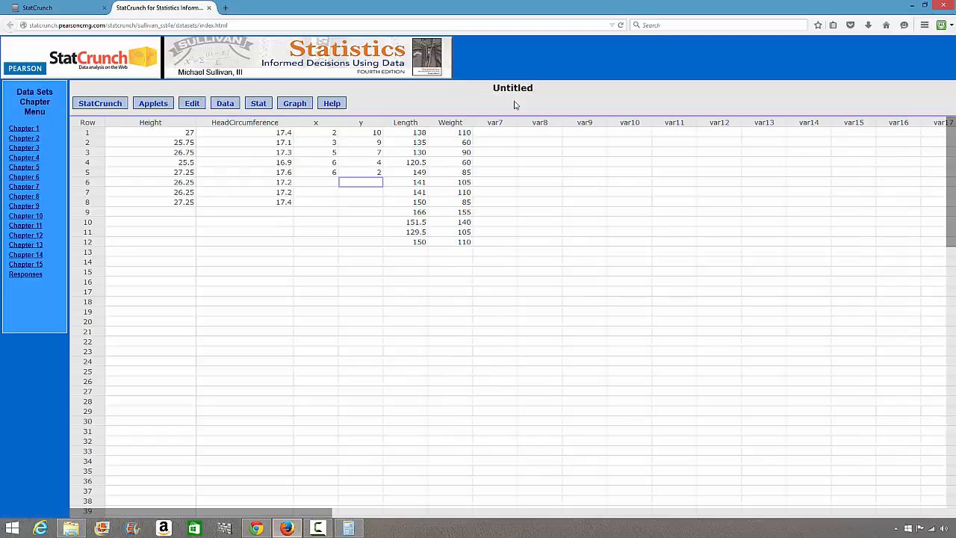
click(137, 122)
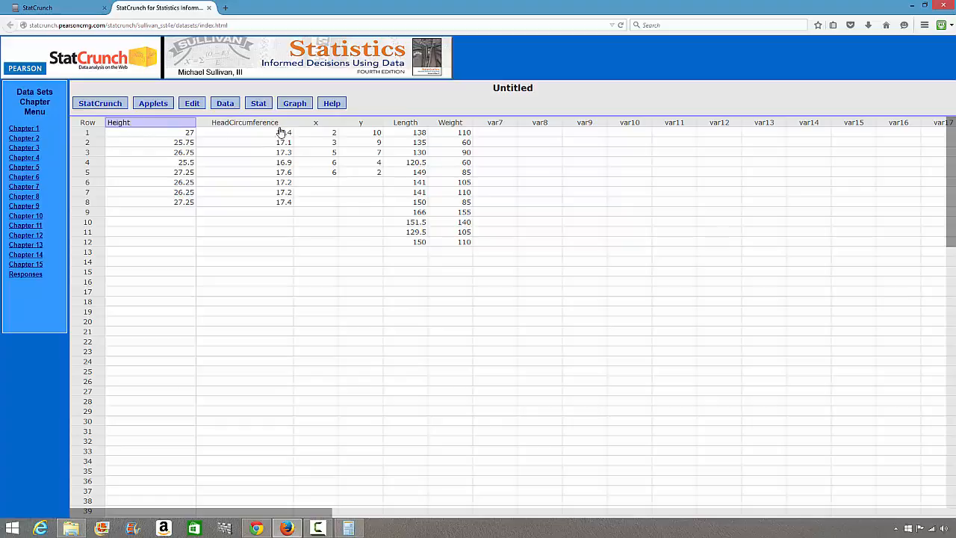
Replace the x column values in rows 1 to 4 with 2.2, 4, 2.9 and 4.7, and clear row 5.
click(338, 133)
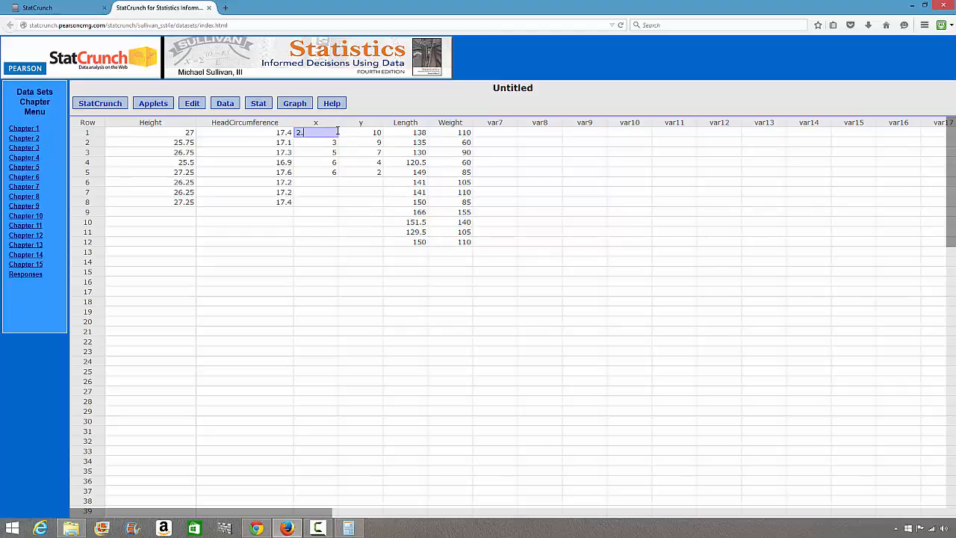
key(Return)
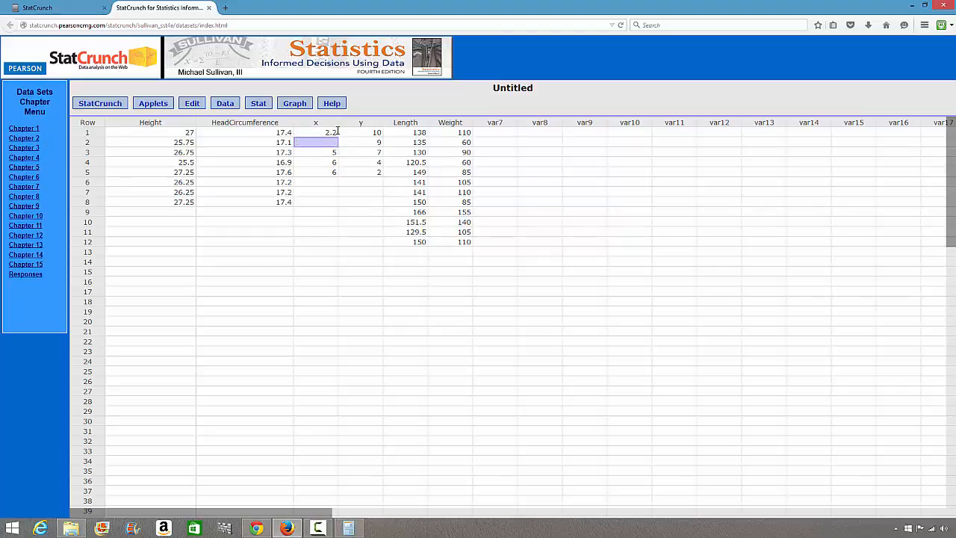
text(4)
key(Return)
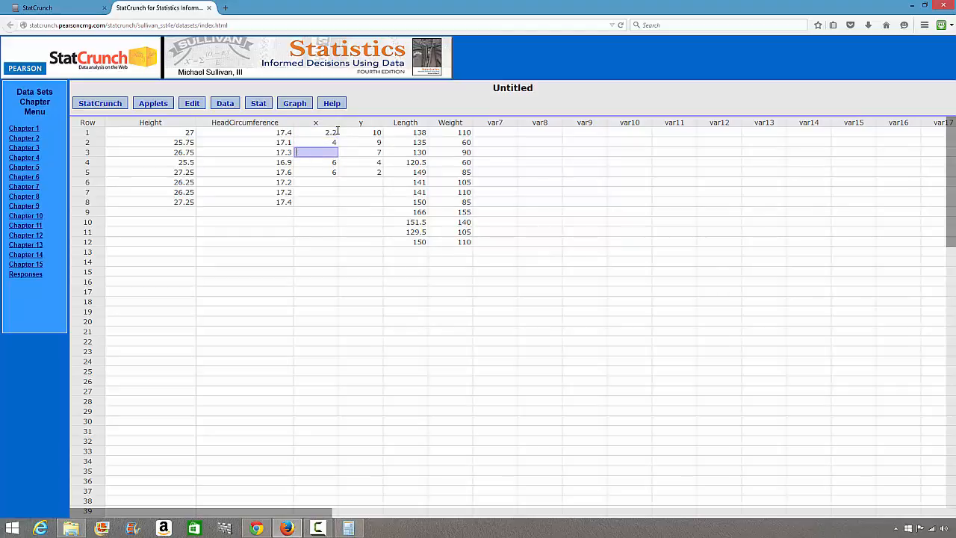
text(2.9)
key(Return)
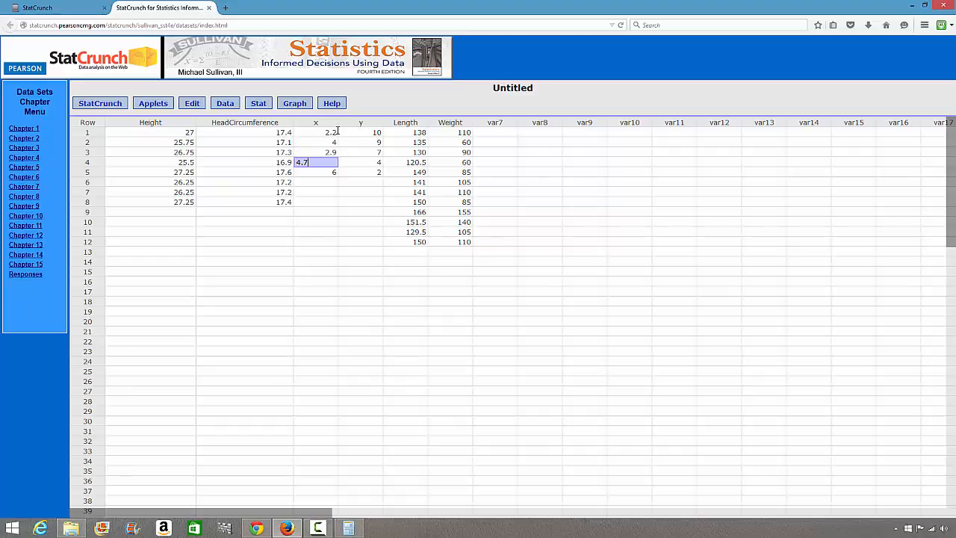
key(Return)
Replace the y column values in rows 1 to 4 with 3.9, 1.4, 3.7 and 4.8, and clear row 5.
key(Tab)
key(Up)
key(Up)
key(Up)
key(Up)
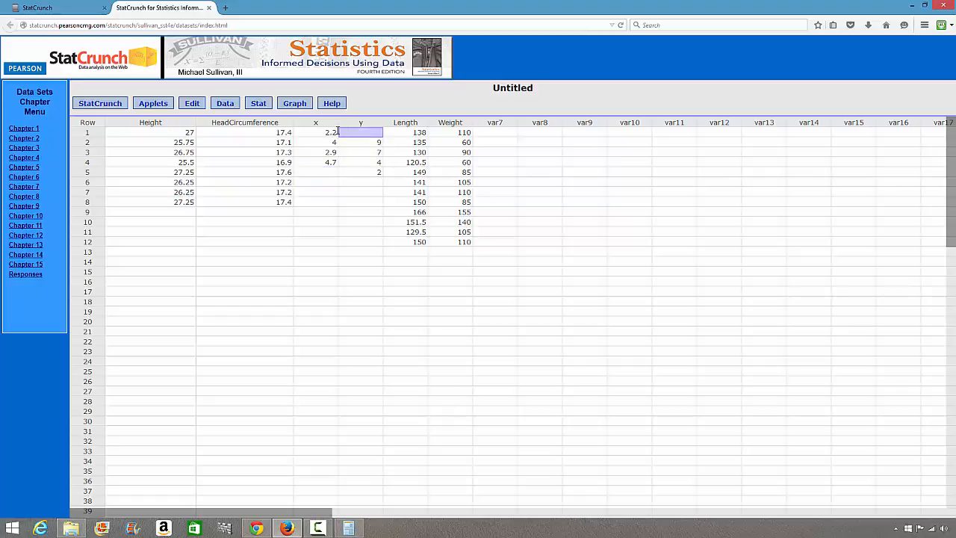
key(Return)
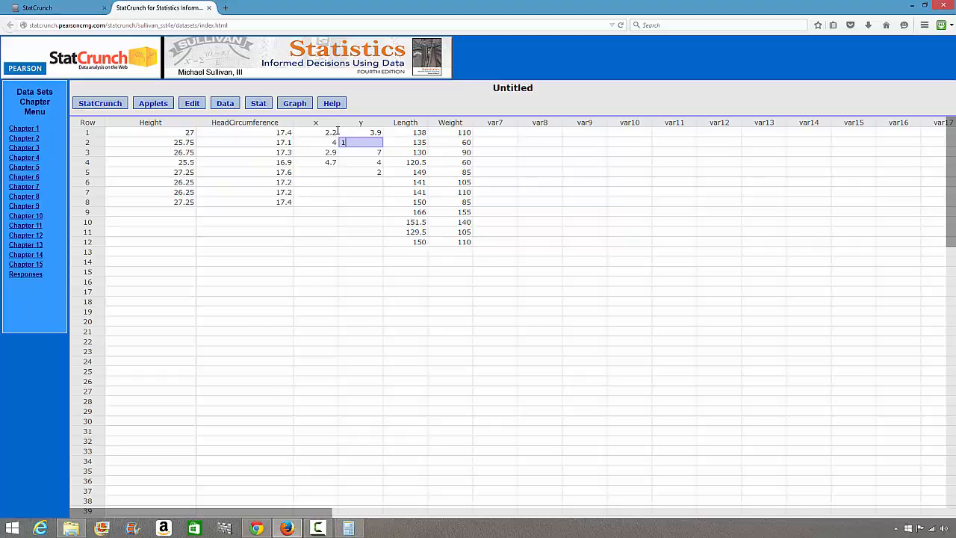
key(Return)
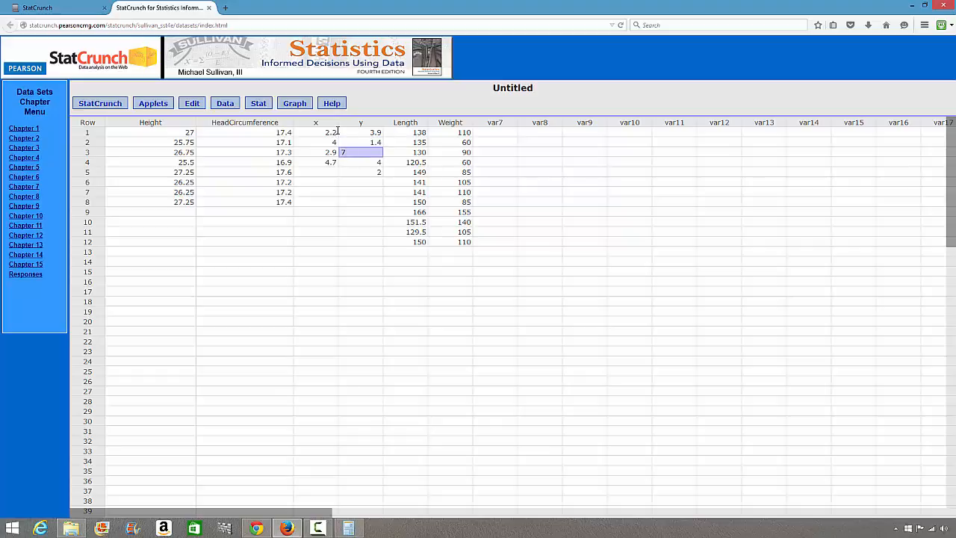
text(3.7)
key(Return)
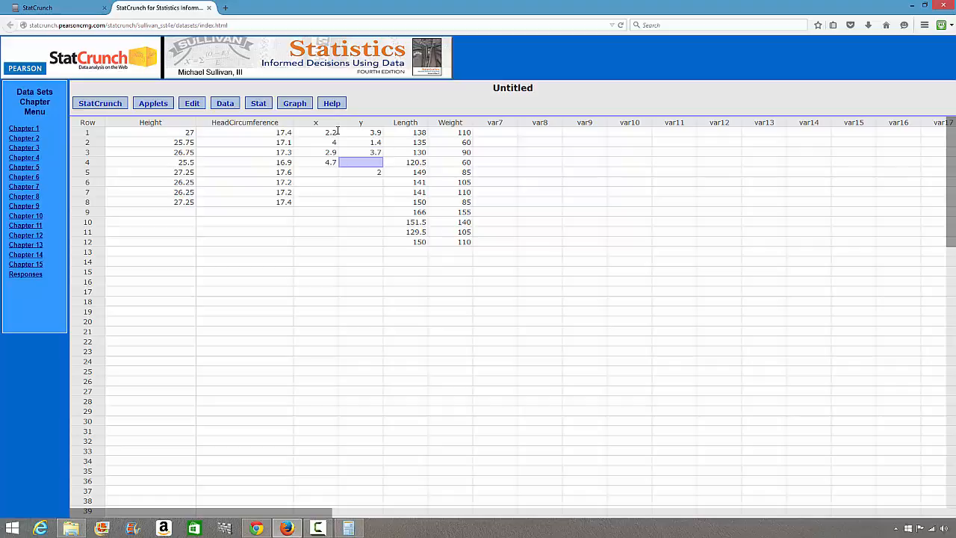
key(Return)
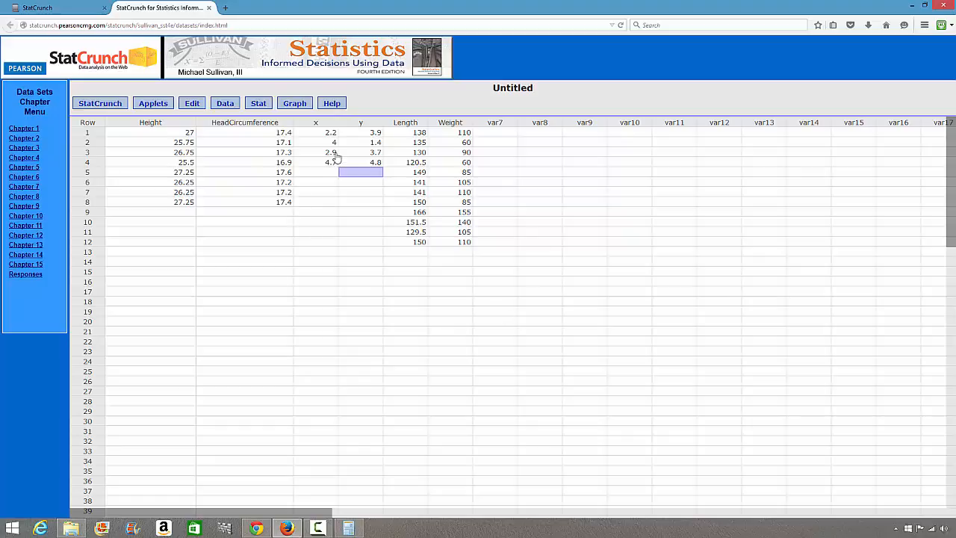
Compute a simple linear regression with x as the X variable and y as the Y variable, and move the results beside the data.
click(256, 103)
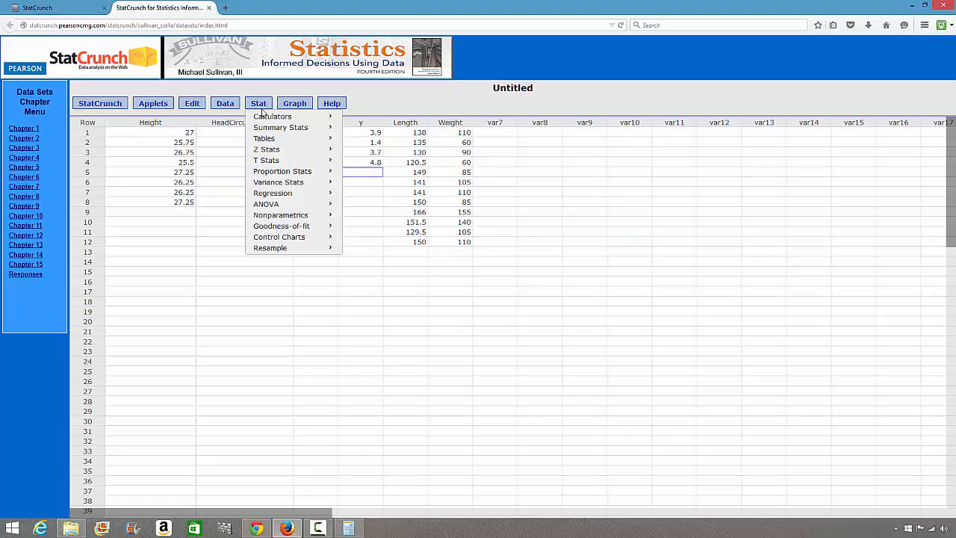
mouse_move(297, 192)
click(360, 195)
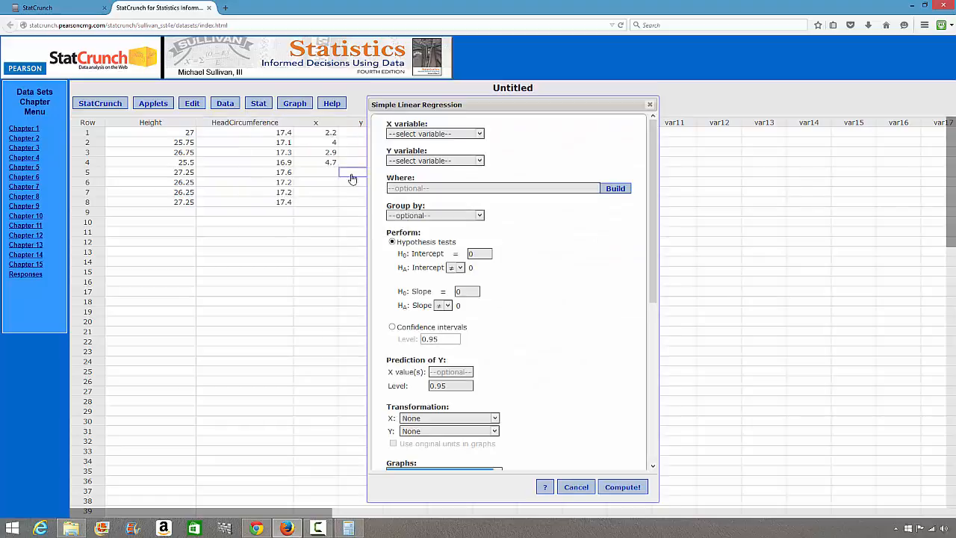
click(447, 135)
click(418, 171)
click(417, 162)
click(404, 207)
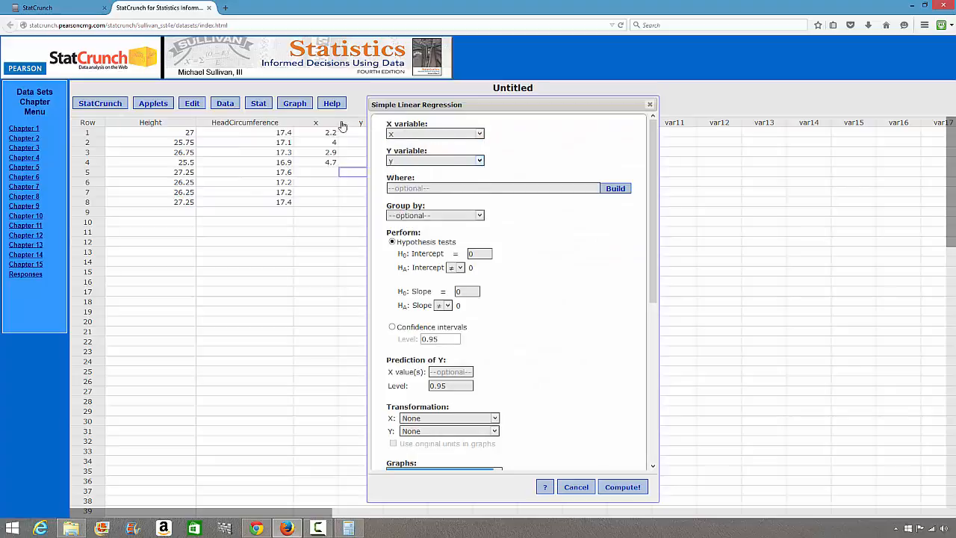
click(615, 487)
drag(617, 204, 655, 128)
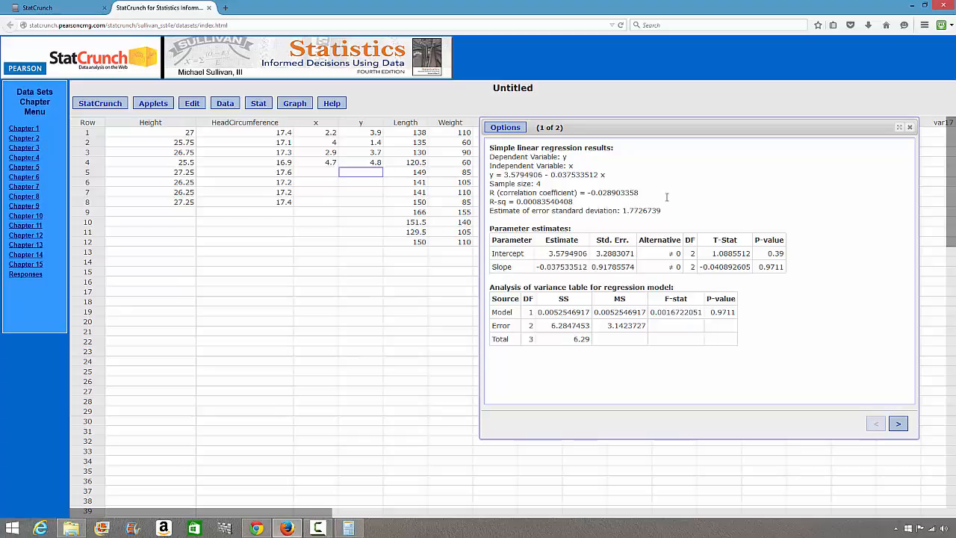
View the fitted line plot of the four-point regression, return to the numeric results, and move them below the x and y values.
click(897, 423)
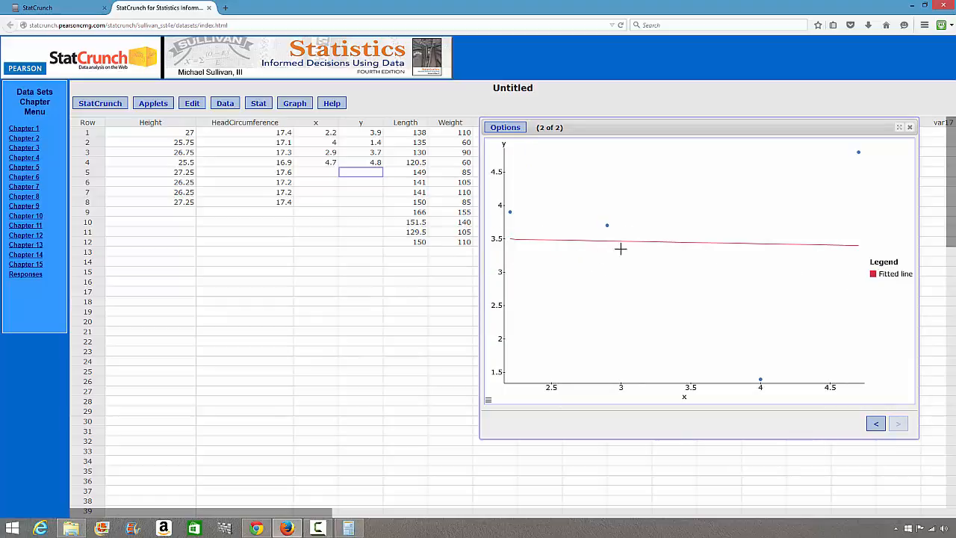
click(874, 424)
drag(626, 124, 265, 202)
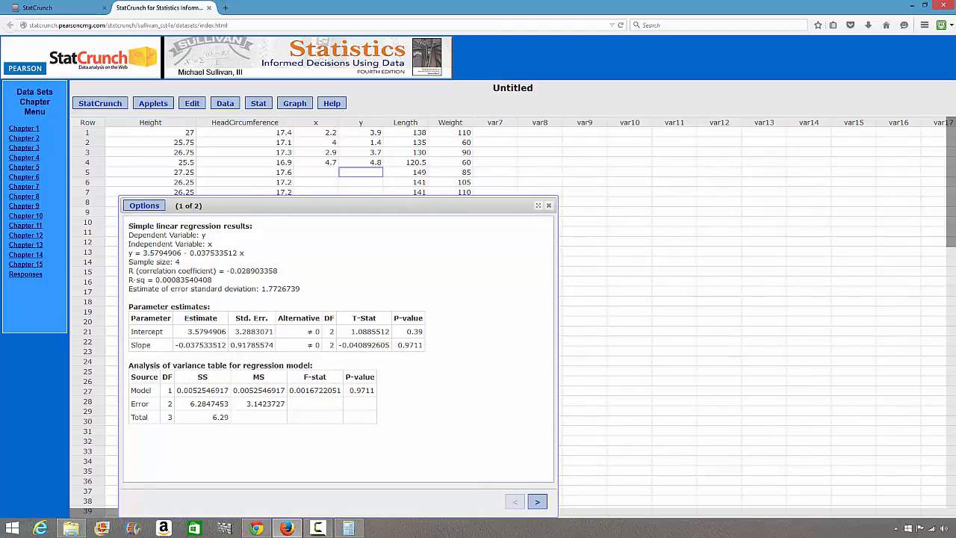
Check the additional data point for question 8(b) on the slide and enter 10.5 for x and 9.3 for y in row 5.
click(261, 529)
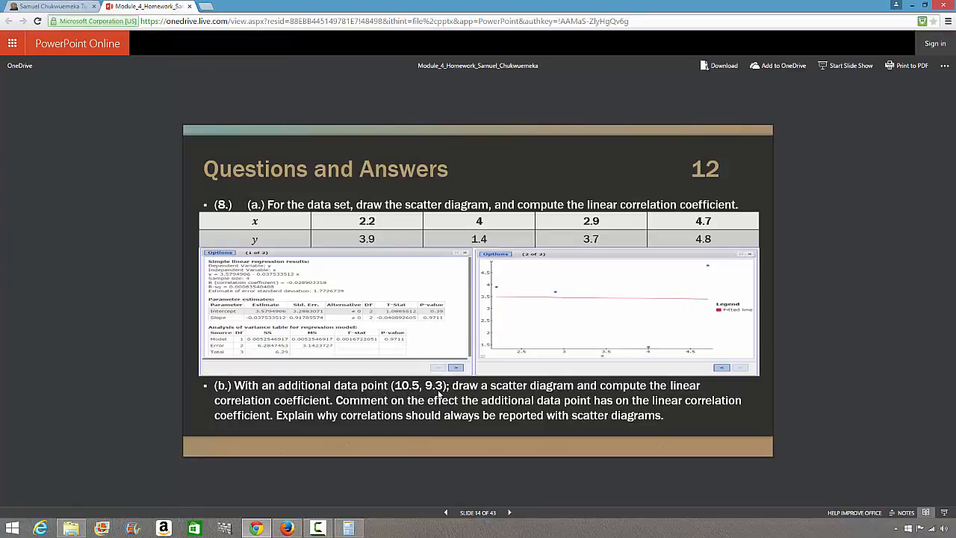
click(286, 529)
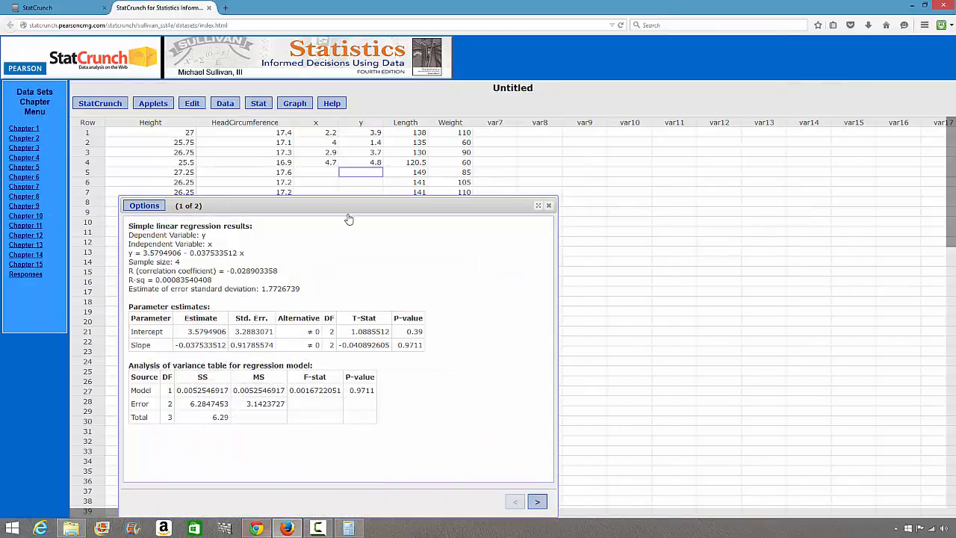
click(331, 173)
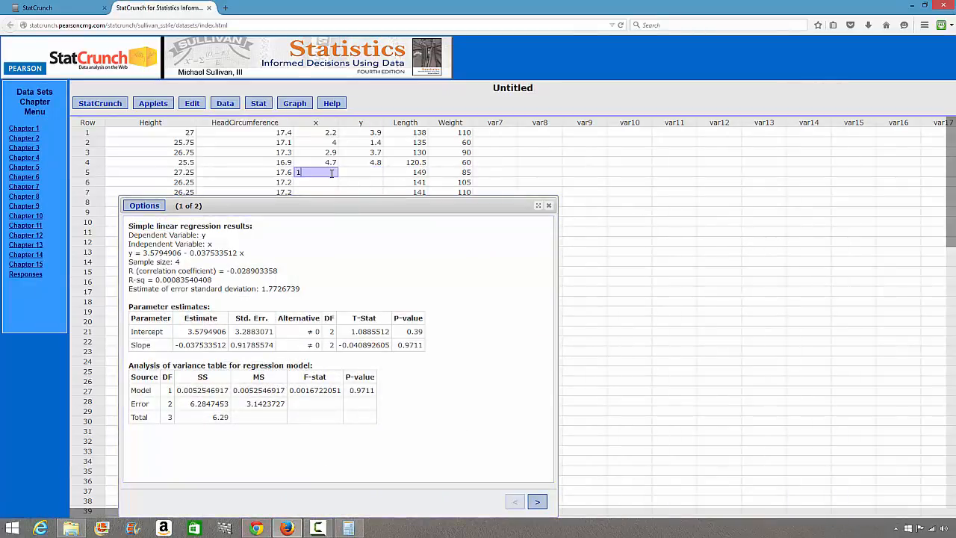
key(Tab)
text(9.3)
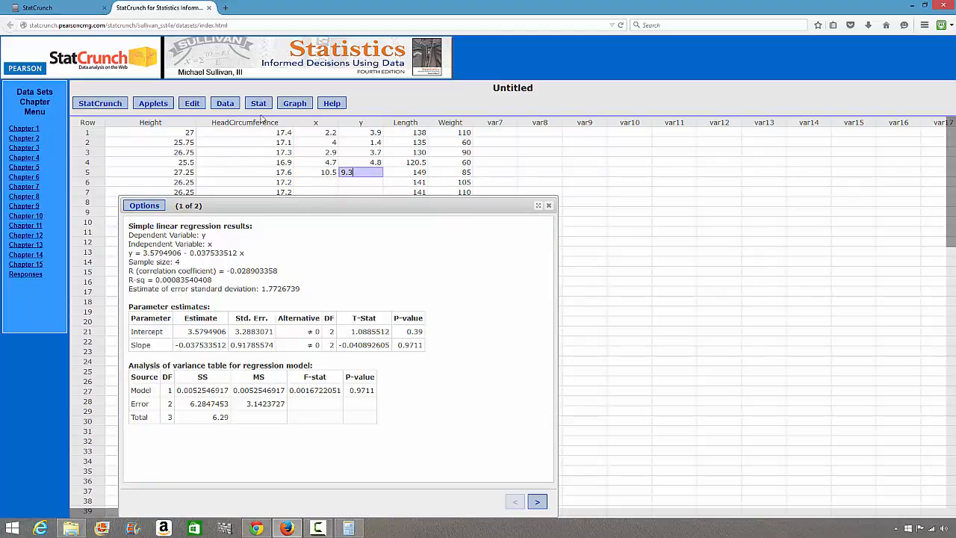
Compute a new simple linear regression of y on x that includes the additional data point.
click(259, 104)
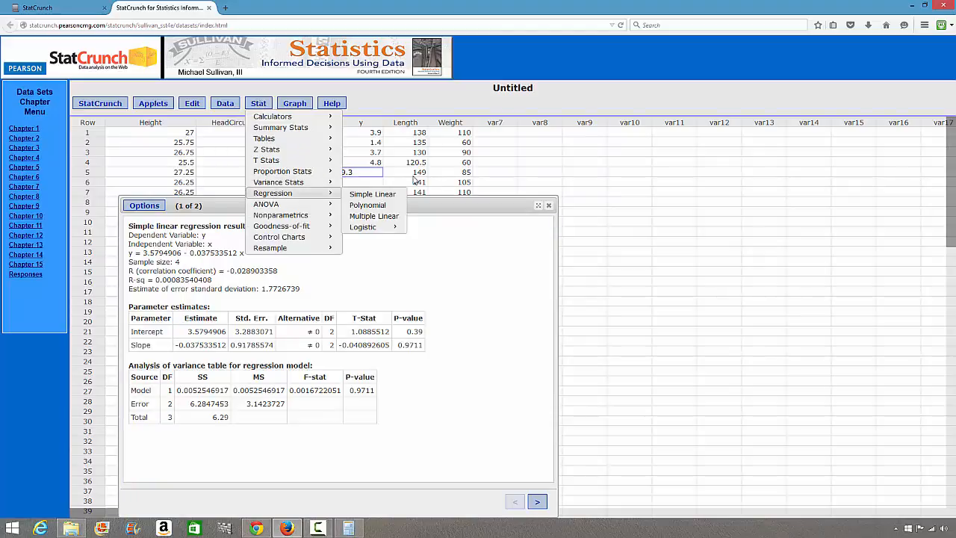
click(261, 104)
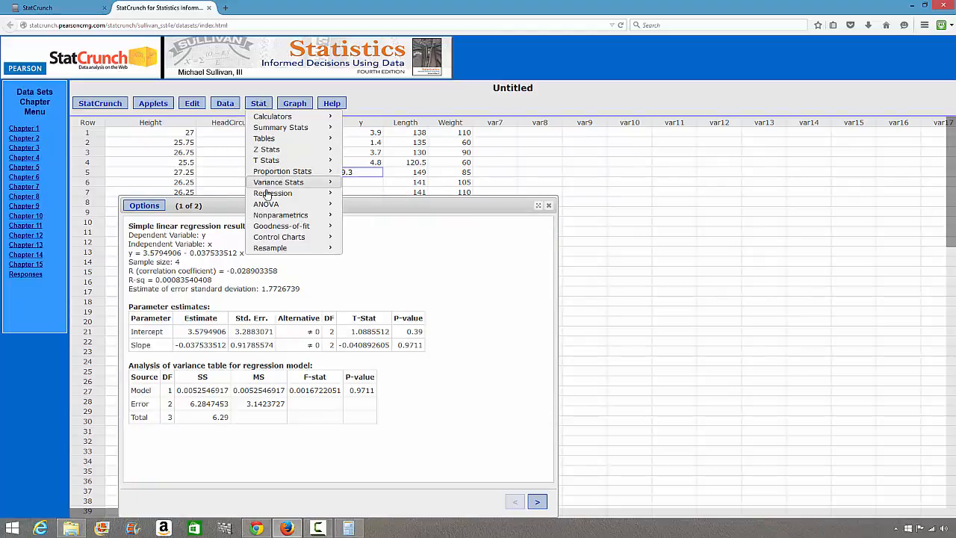
mouse_move(340, 193)
click(370, 194)
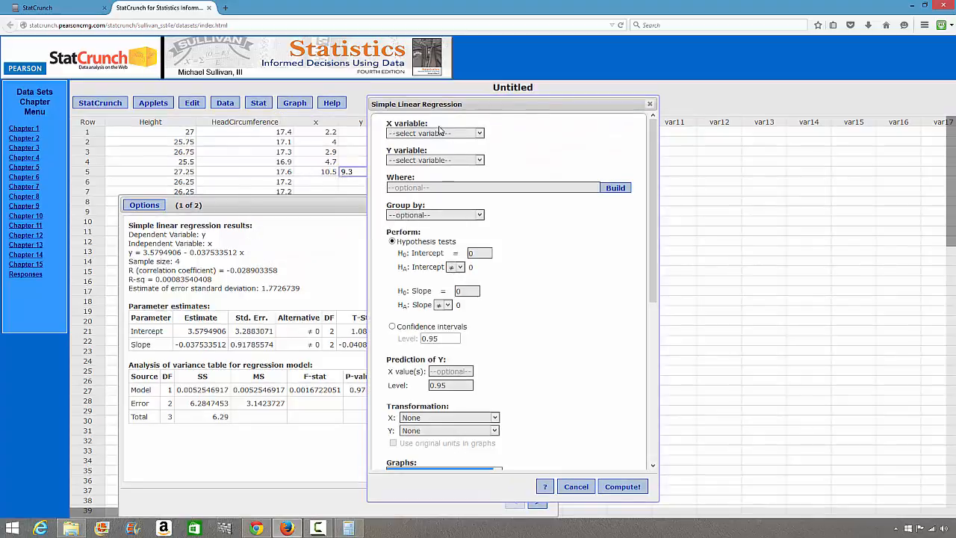
click(441, 133)
click(390, 171)
click(435, 160)
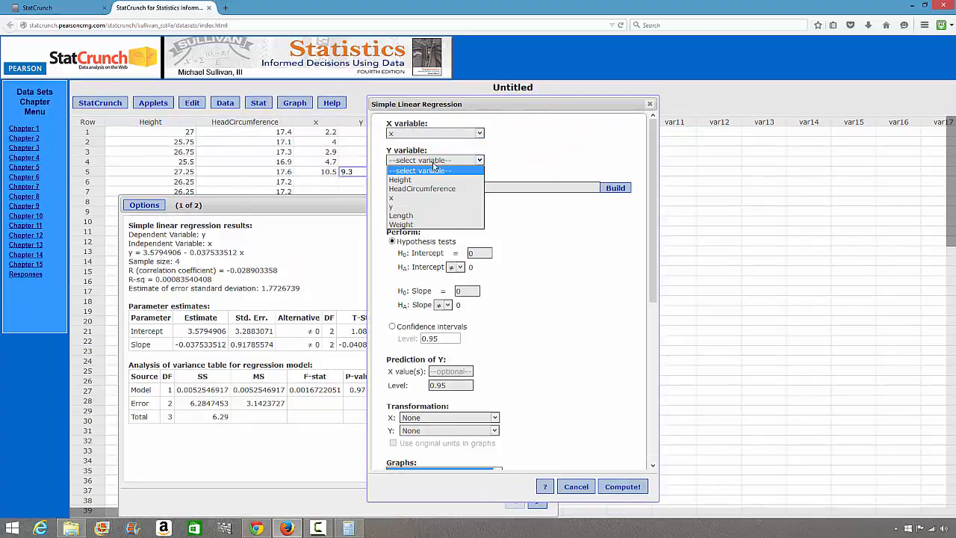
click(390, 206)
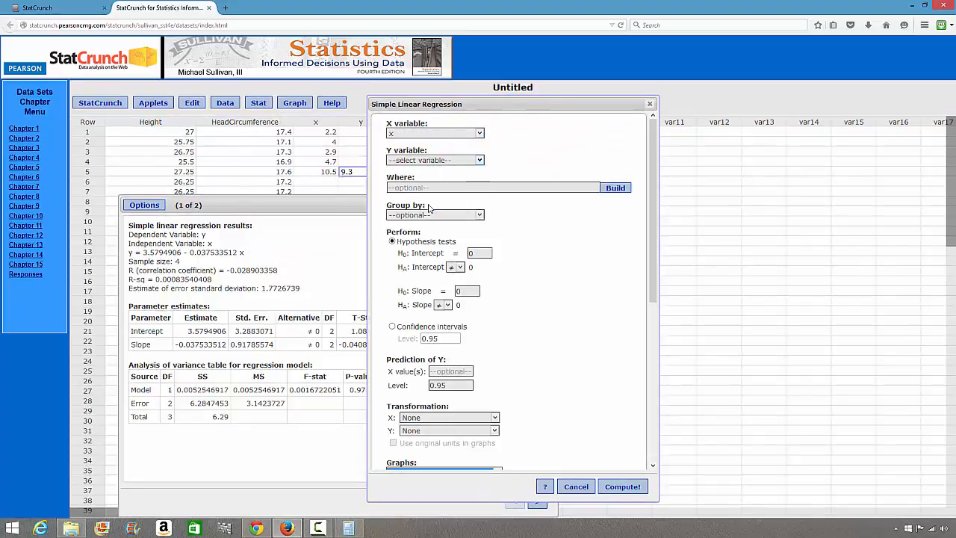
click(622, 487)
Place the two regression results windows side by side and compare their fitted line plots.
drag(572, 209, 630, 140)
drag(412, 204, 369, 136)
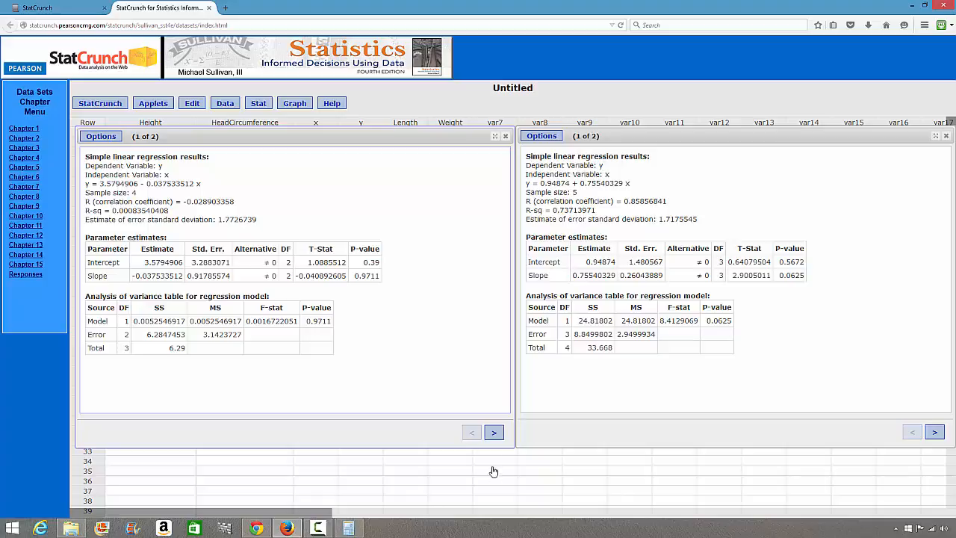
click(493, 433)
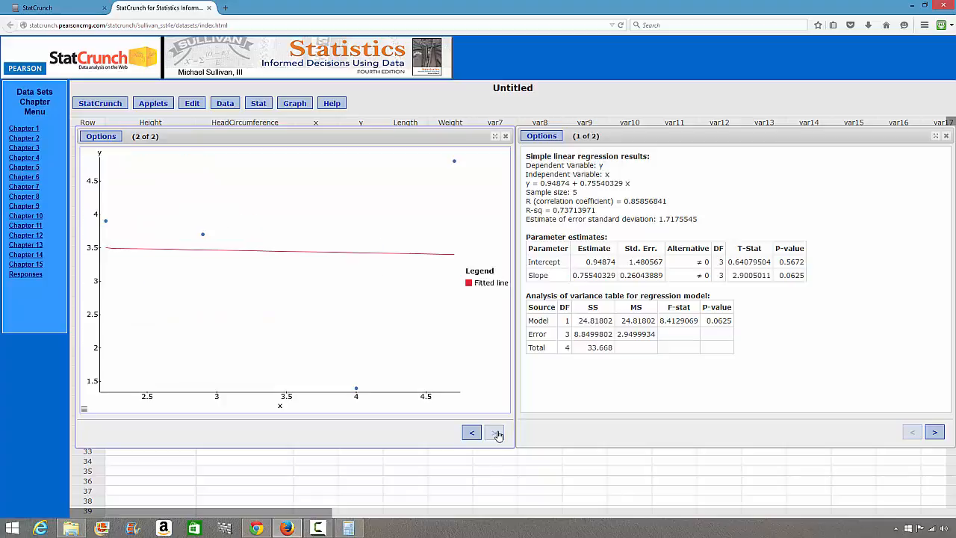
click(934, 433)
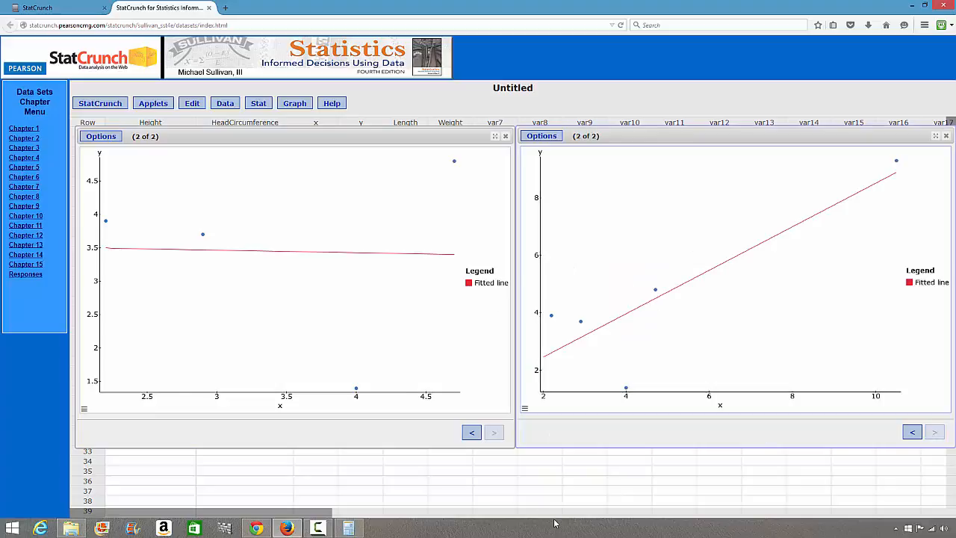
mouse_move(245, 136)
mouse_down()
mouse_move(243, 154)
mouse_move(243, 138)
mouse_up()
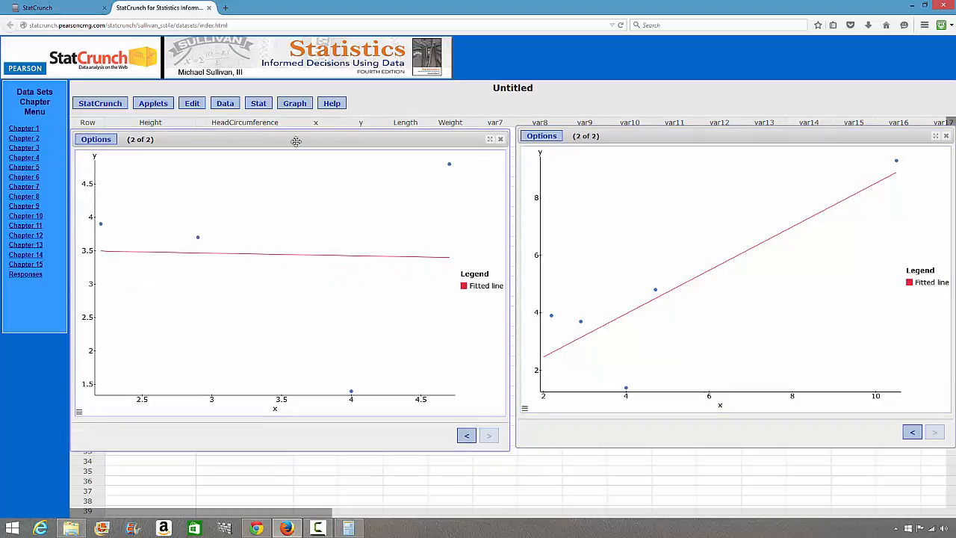
mouse_move(672, 134)
mouse_down()
mouse_move(658, 144)
mouse_move(667, 136)
mouse_up()
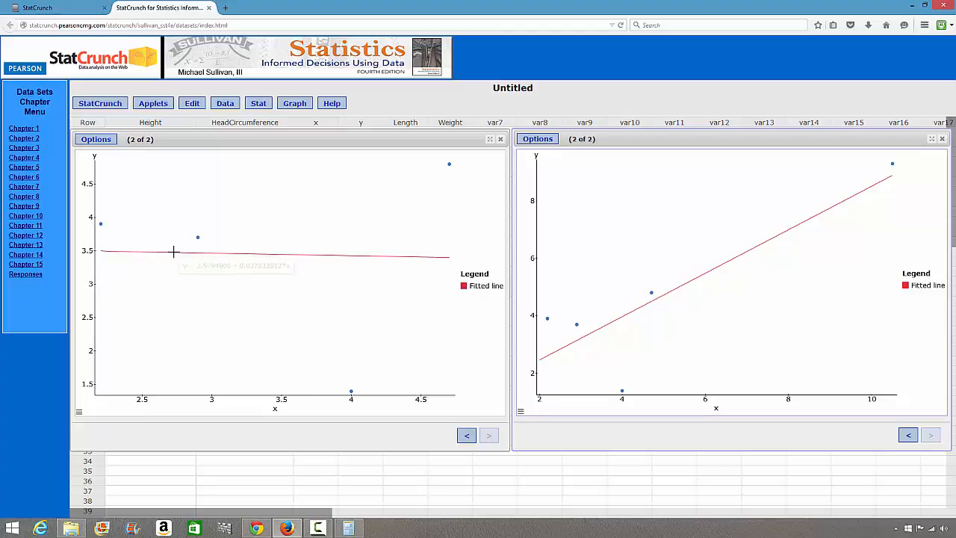
mouse_move(172, 254)
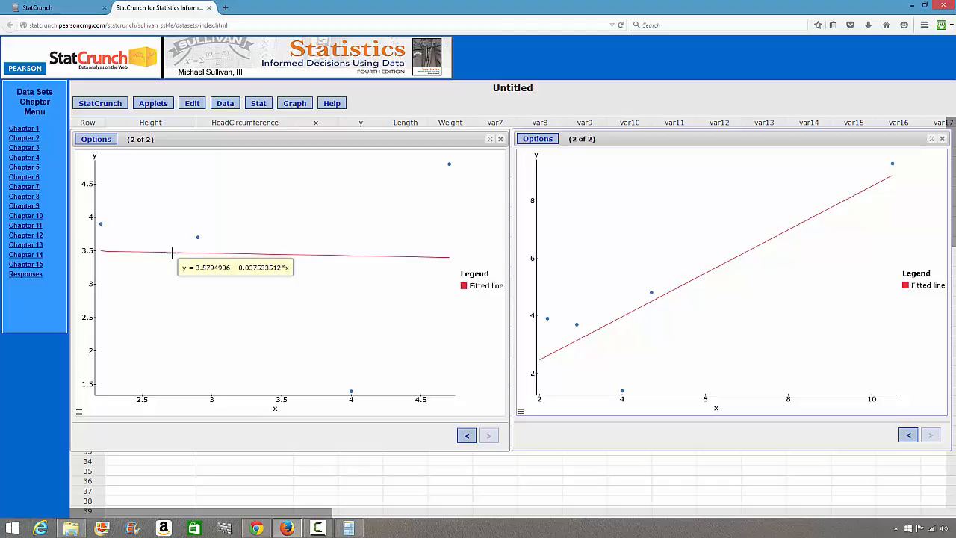
mouse_move(737, 257)
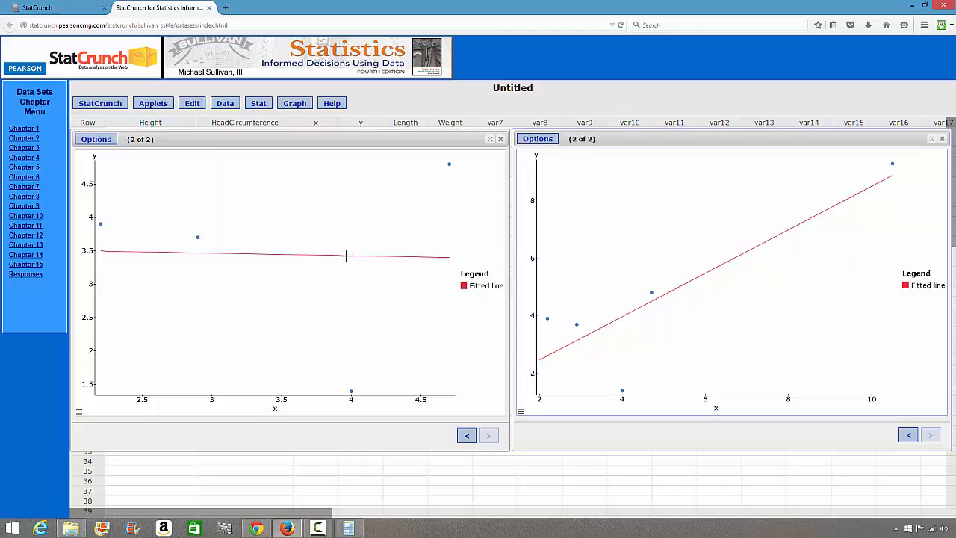
mouse_move(346, 256)
Switch back to question 8 in the PowerPoint Online homework presentation.
click(287, 528)
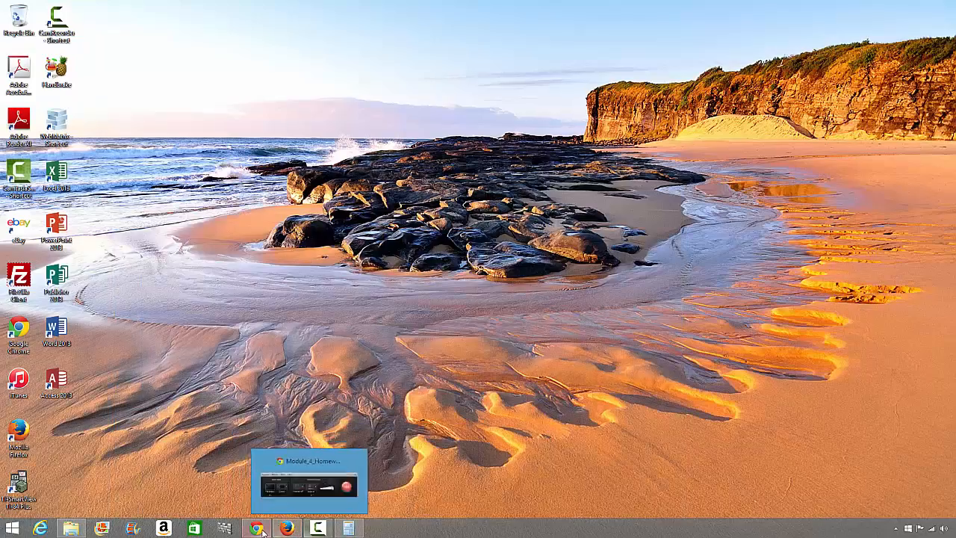
click(261, 529)
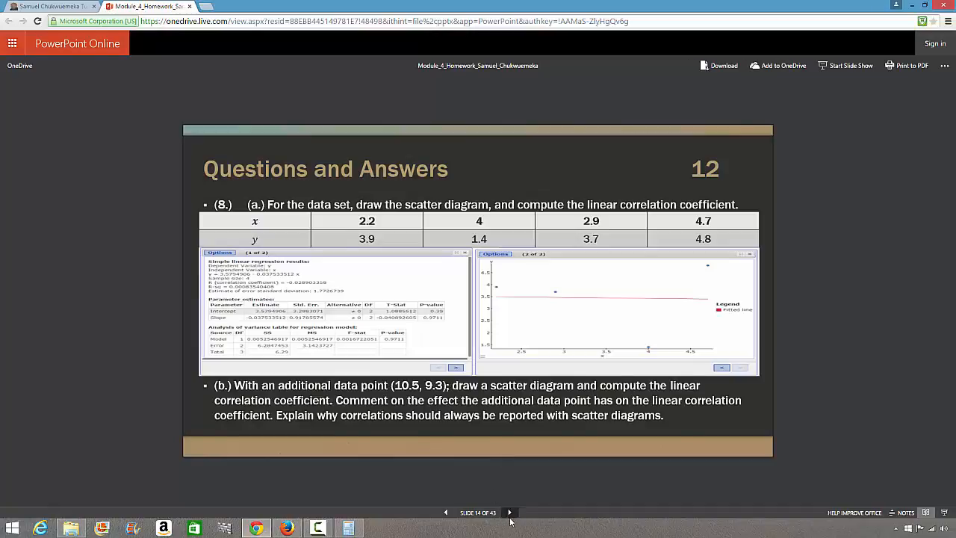